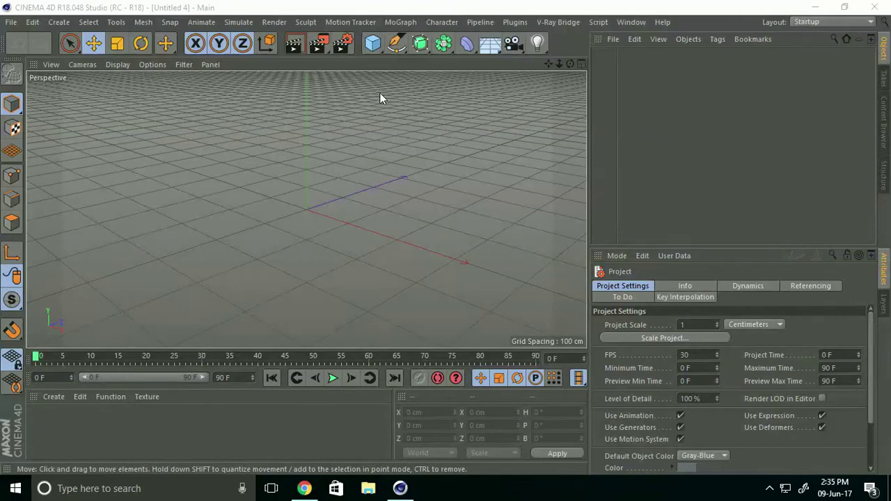
Add a Sphere primitive, set its radius to 12 cm, and orbit to view it.
{"action": "left_click", "coordinate": [372, 43]}
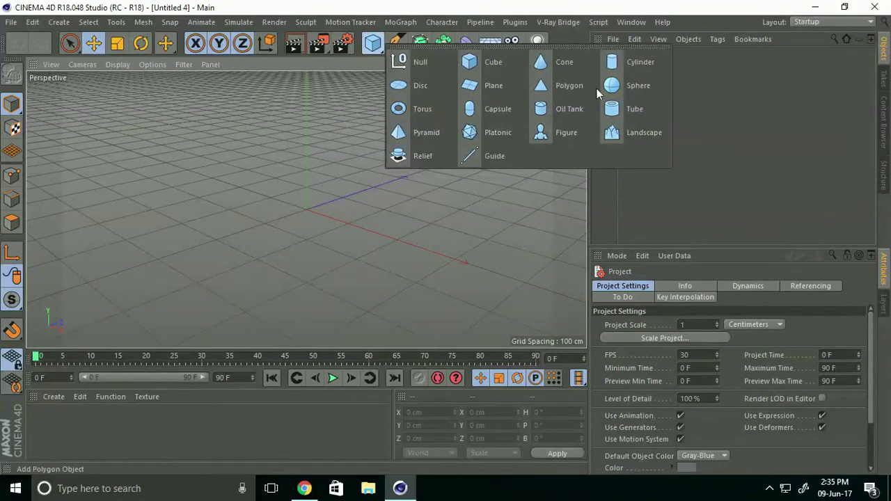
{"action": "left_click", "coordinate": [620, 88]}
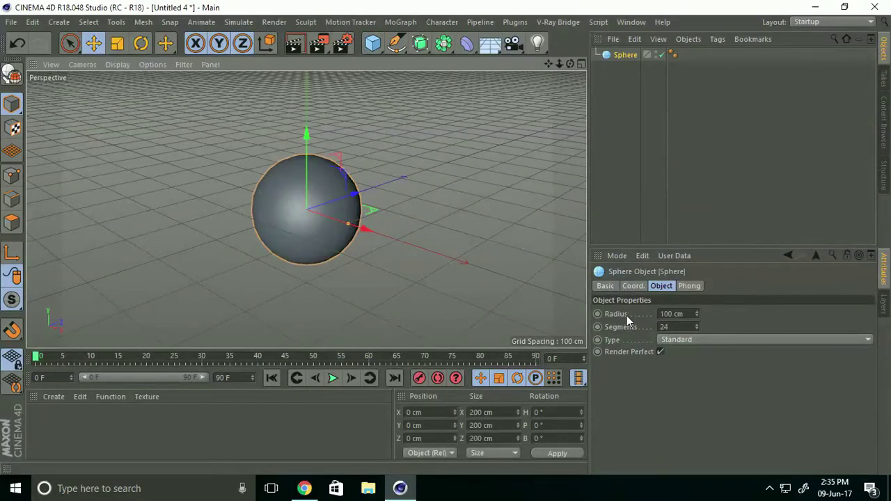
{"action": "left_click", "coordinate": [667, 314]}
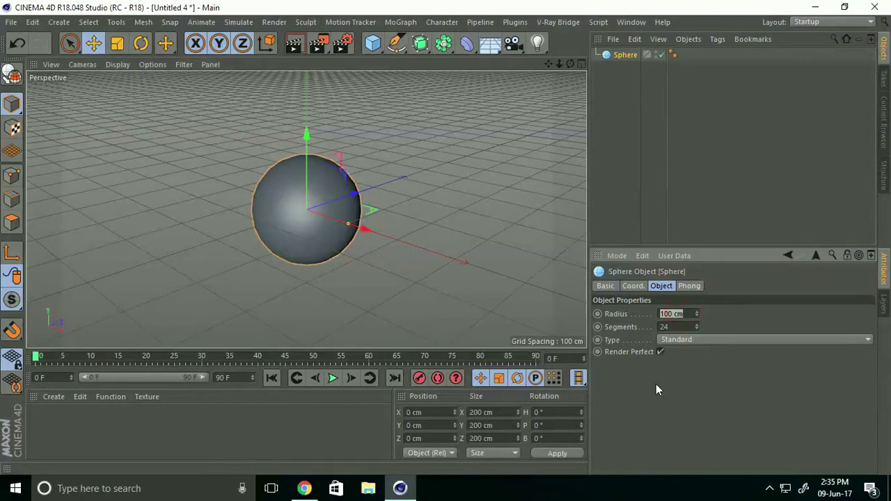
{"action": "type", "text": "12"}
{"action": "key", "text": "Return"}
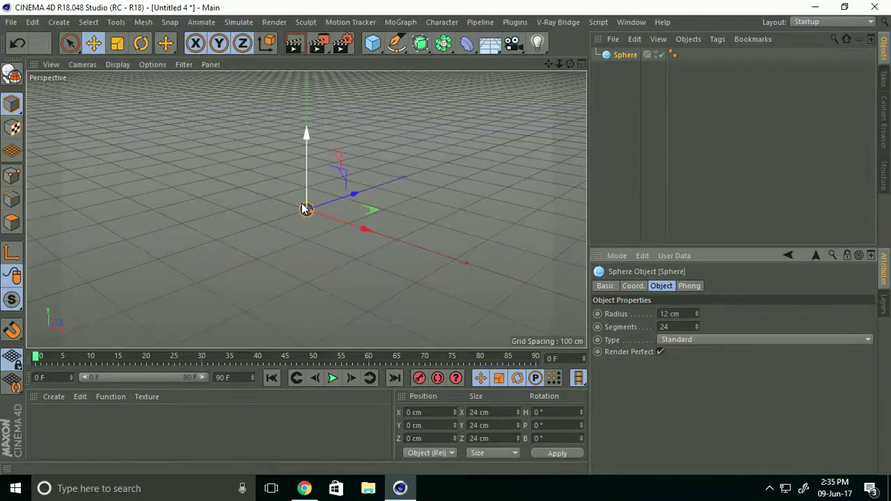
{"action": "left_click_drag", "start_coordinate": [302, 221], "coordinate": [373, 203], "text": "alt"}
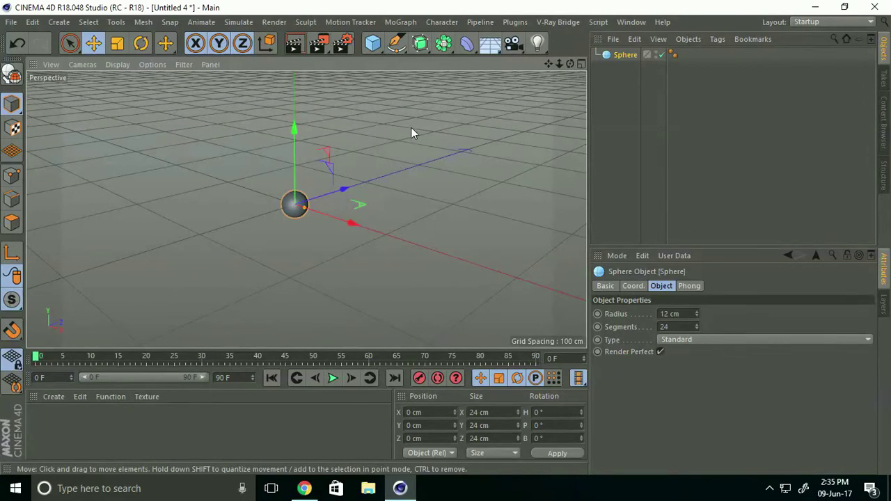
Add a MoGraph Cloner and nest the Sphere under it to get a three-sphere column.
{"action": "left_click", "coordinate": [400, 22]}
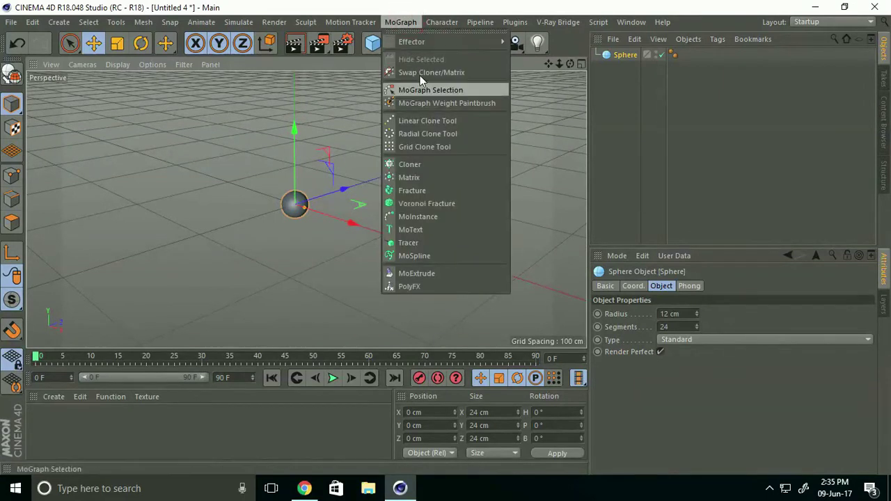
{"action": "left_click", "coordinate": [417, 164]}
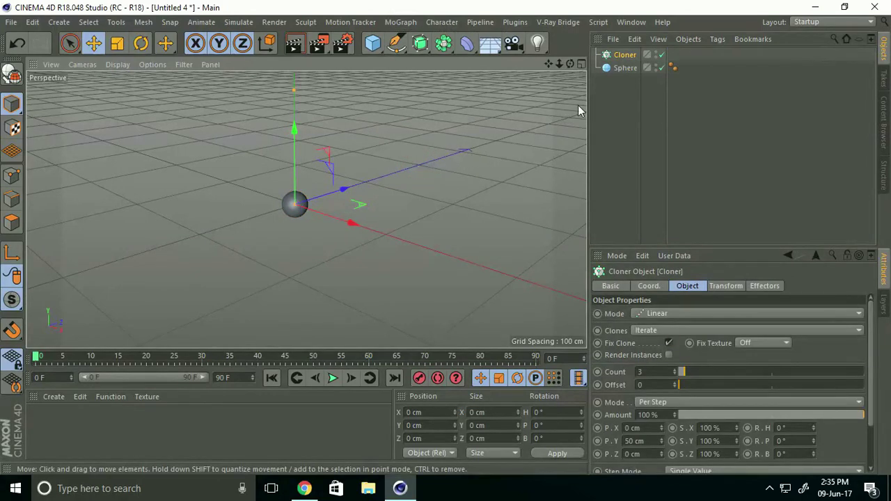
{"action": "mouse_move", "coordinate": [609, 68]}
{"action": "left_mouse_down"}
{"action": "mouse_move", "coordinate": [621, 67]}
{"action": "mouse_move", "coordinate": [622, 57]}
{"action": "left_mouse_up"}
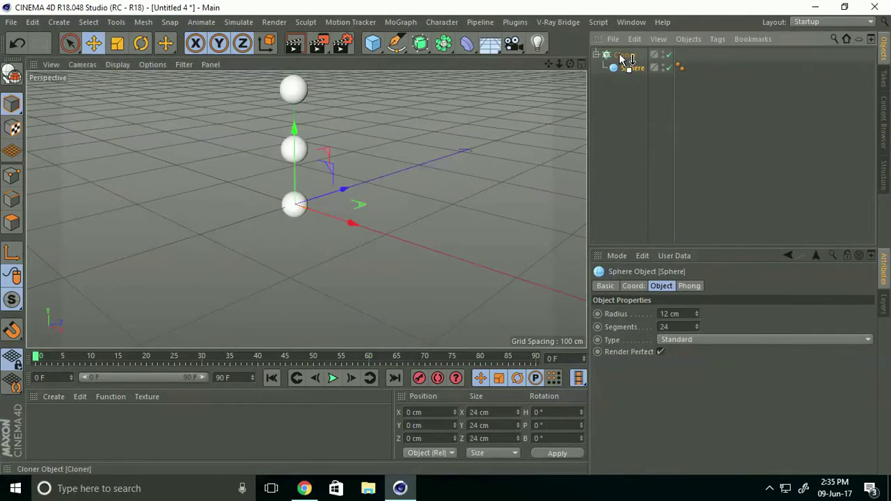
{"action": "left_click", "coordinate": [623, 55]}
{"action": "middle_click_drag", "start_coordinate": [357, 176], "coordinate": [350, 230], "text": "alt"}
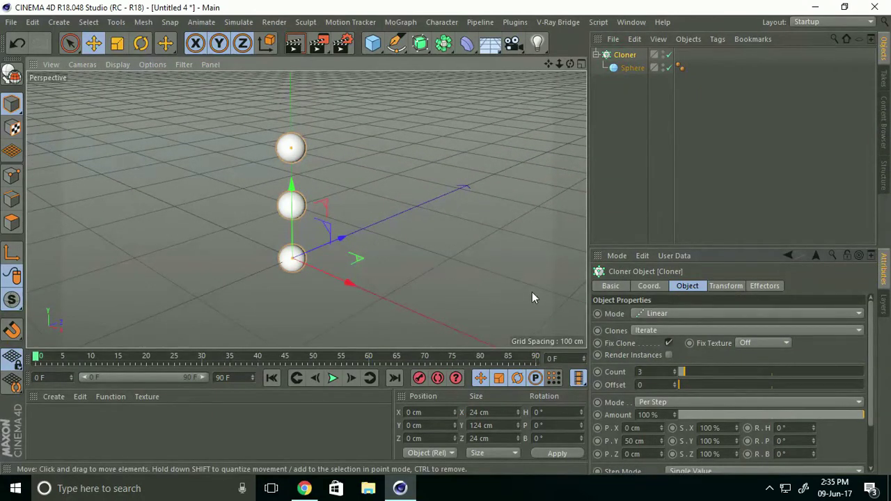
Switch the Cloner mode to Grid Array.
{"action": "left_click", "coordinate": [652, 314]}
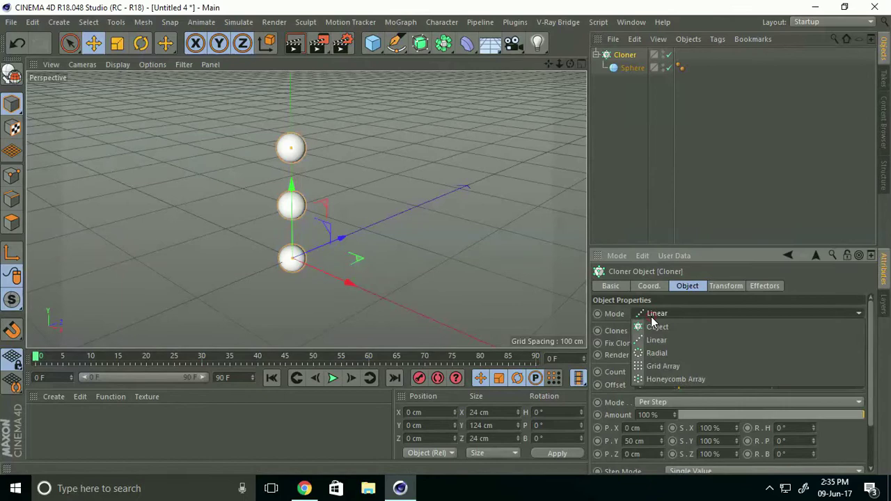
{"action": "left_click", "coordinate": [684, 366]}
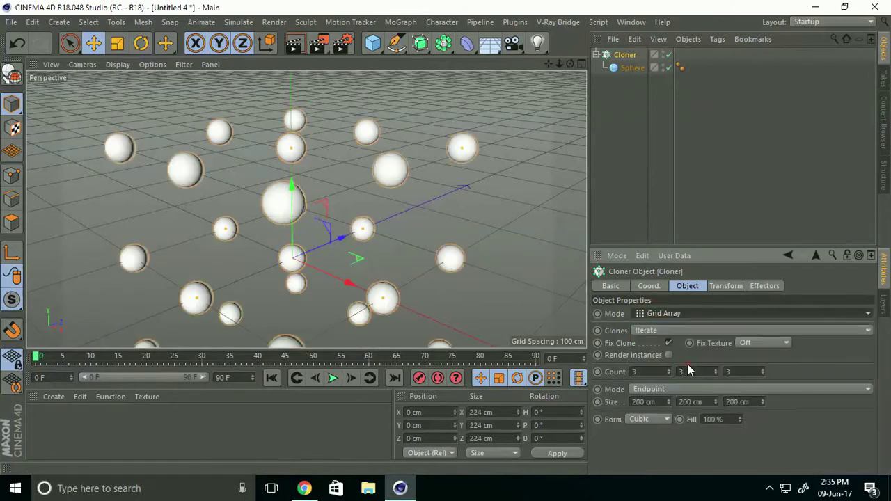
{"action": "scroll", "coordinate": [324, 265], "scroll_direction": "down", "scroll_amount": 6}
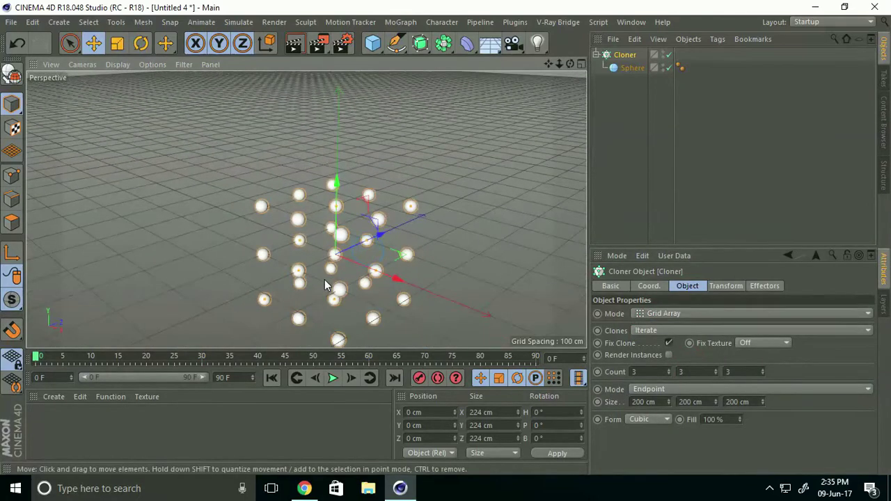
{"action": "middle_click_drag", "start_coordinate": [324, 265], "coordinate": [320, 245], "text": "alt"}
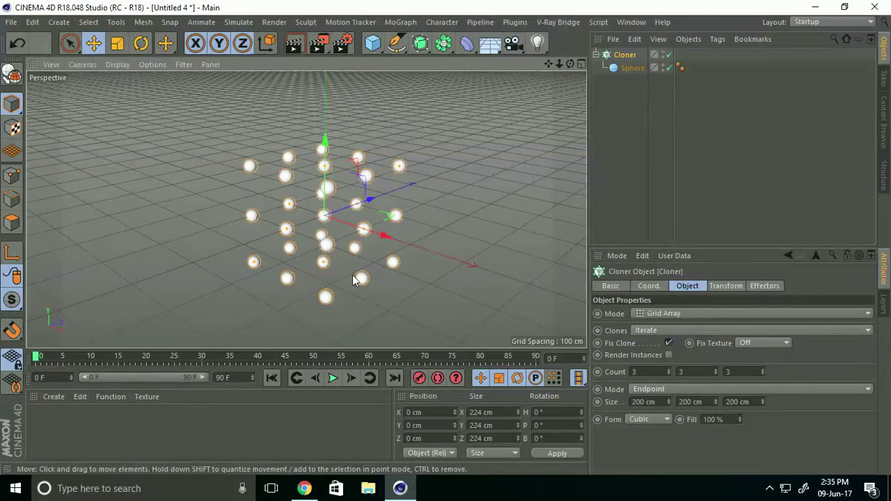
Set the grid count to 10 × 10 × 10 so the spheres fill a solid cube.
{"action": "left_click_drag", "start_coordinate": [647, 374], "coordinate": [621, 374]}
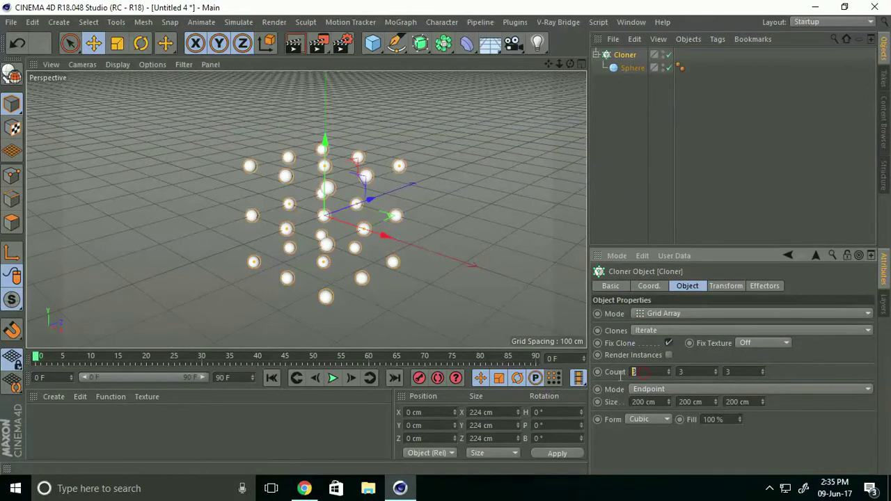
{"action": "type", "text": "10"}
{"action": "key", "text": "Tab"}
{"action": "type", "text": "10"}
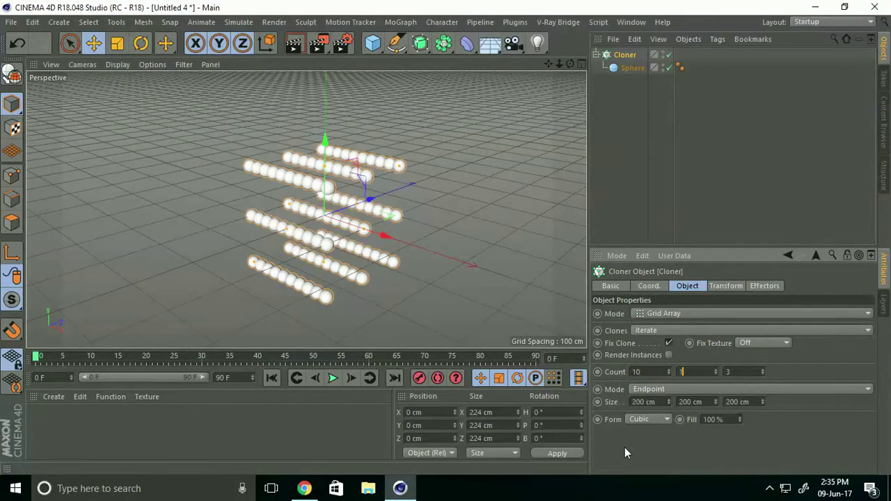
{"action": "key", "text": "Tab"}
{"action": "type", "text": "10"}
{"action": "key", "text": "Return"}
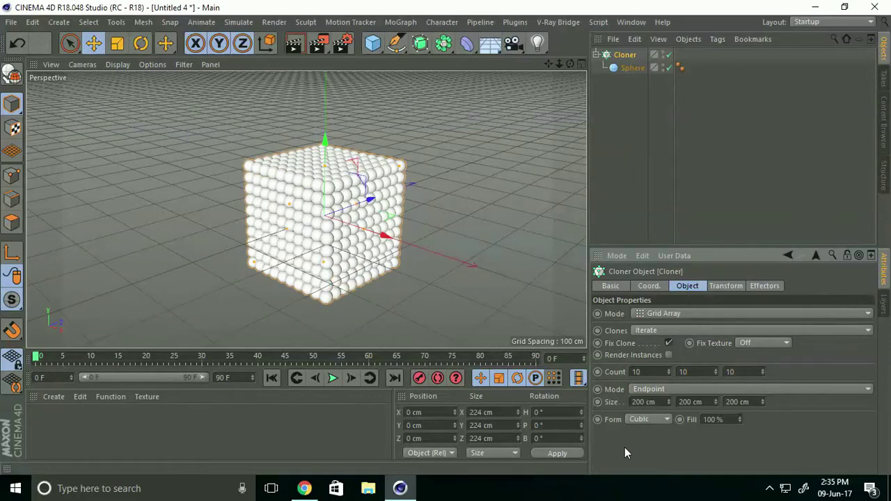
{"action": "scroll", "coordinate": [303, 289], "scroll_direction": "up", "scroll_amount": 2}
{"action": "mouse_move", "coordinate": [307, 285]}
{"action": "left_mouse_down", "text": "alt"}
{"action": "mouse_move", "coordinate": [411, 267]}
{"action": "mouse_move", "coordinate": [311, 272]}
{"action": "left_mouse_up", "text": "alt"}
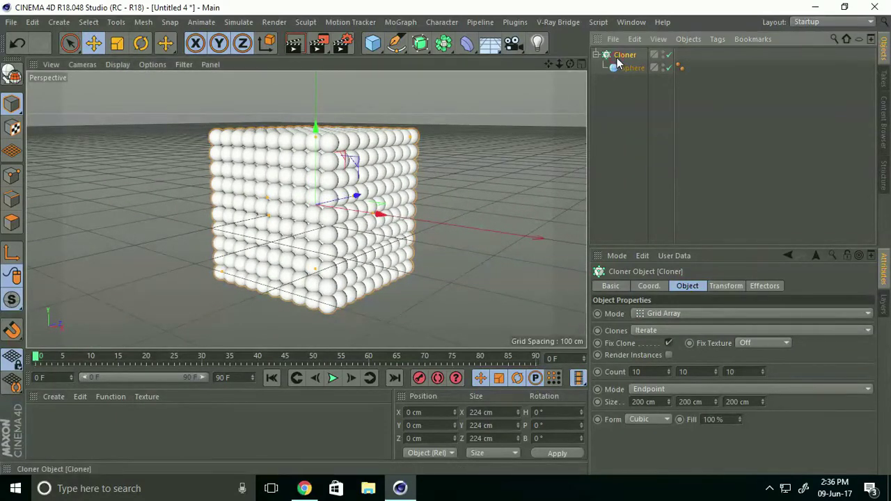
Add an Attractor from Simulate > Particles and view it from a higher angle.
{"action": "left_click", "coordinate": [245, 25]}
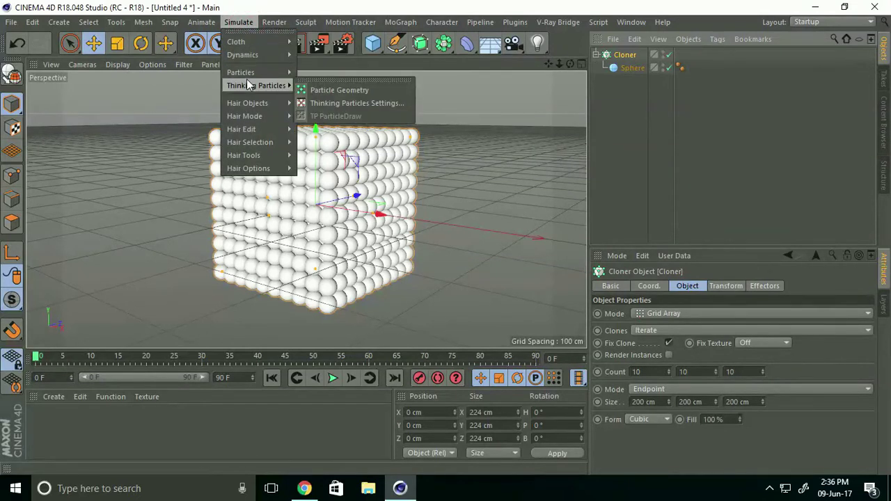
{"action": "mouse_move", "coordinate": [247, 75]}
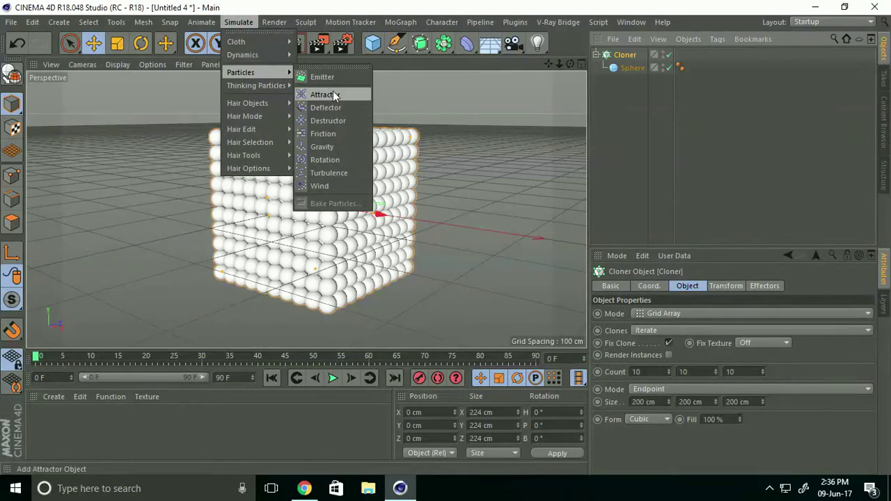
{"action": "left_click", "coordinate": [350, 96]}
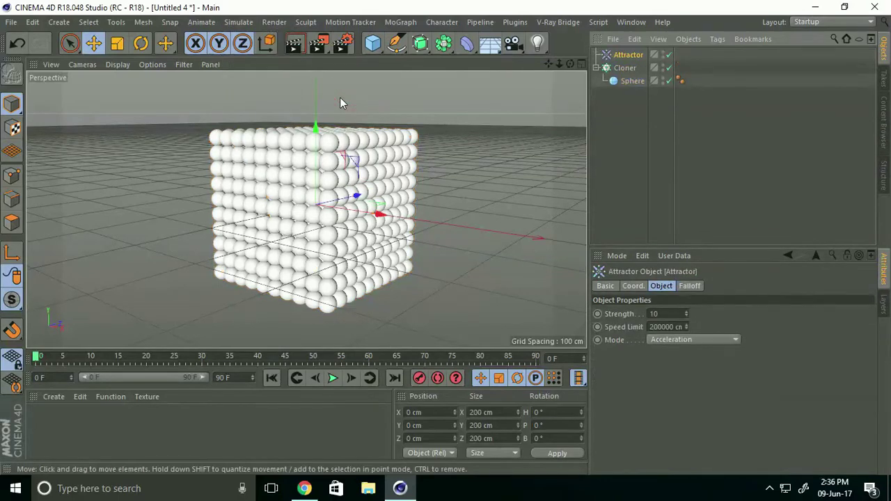
{"action": "left_click_drag", "start_coordinate": [341, 104], "coordinate": [339, 123], "text": "alt"}
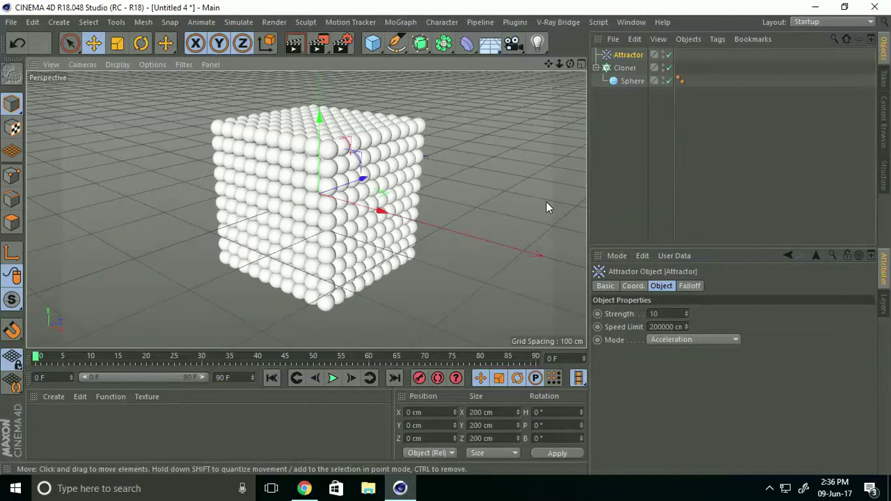
Give the Attractor a Sphere falloff shape scaled to 150%.
{"action": "left_click", "coordinate": [690, 286]}
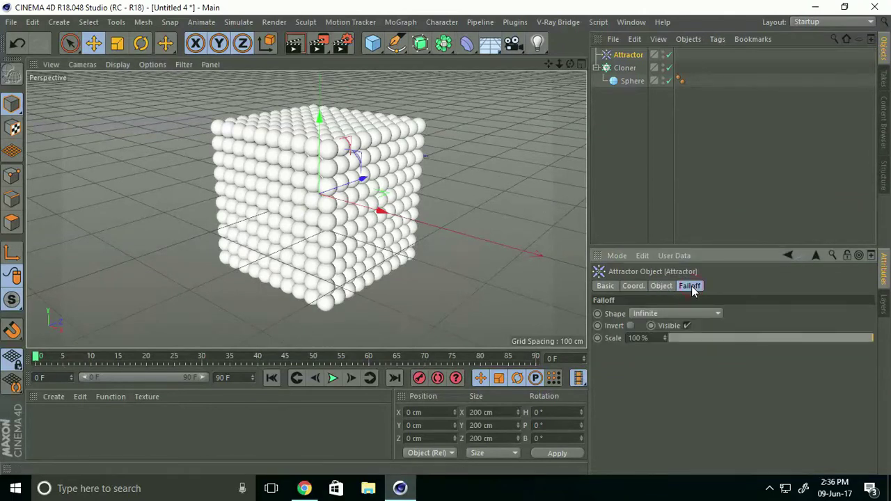
{"action": "left_click", "coordinate": [656, 314]}
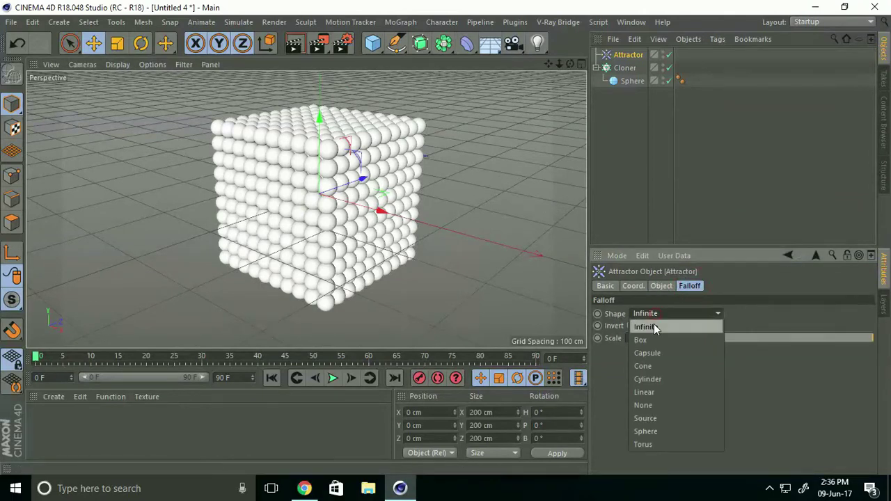
{"action": "left_click", "coordinate": [650, 431]}
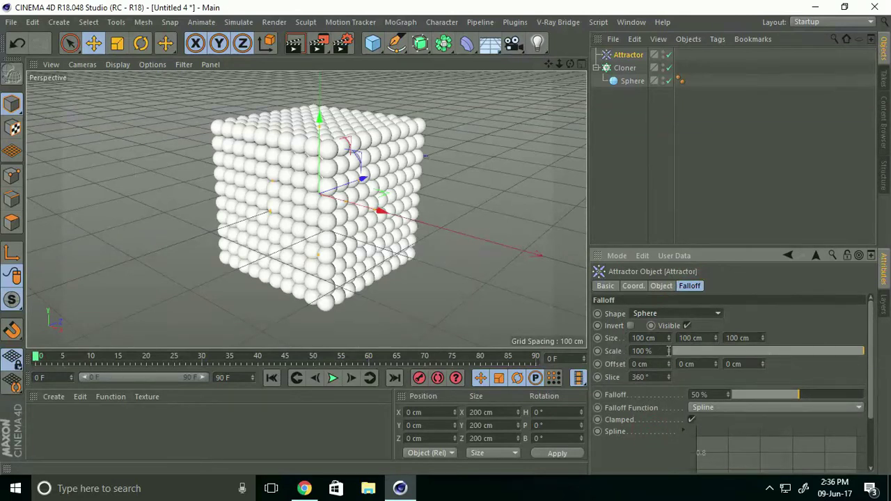
{"action": "left_click", "coordinate": [668, 349]}
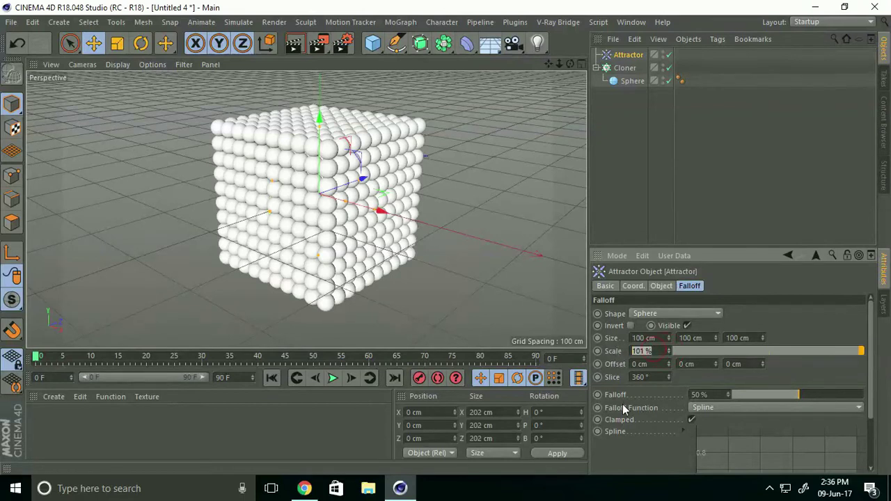
{"action": "type", "text": "150"}
{"action": "key", "text": "Return"}
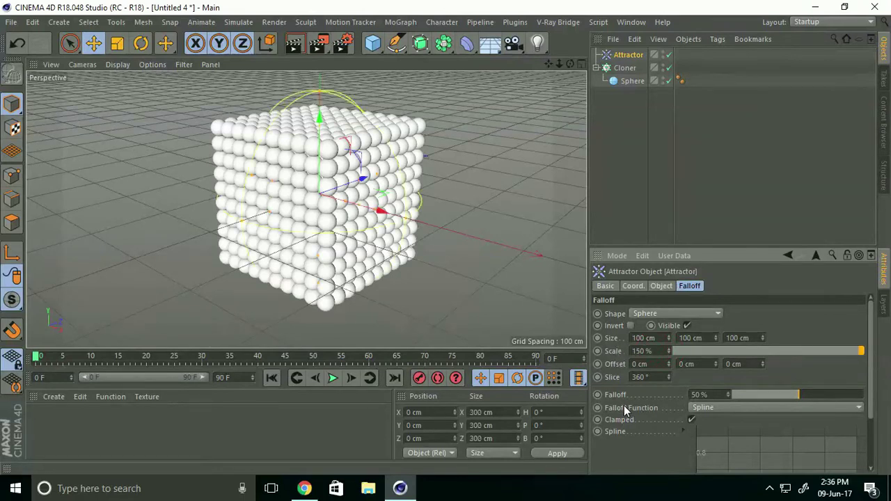
Enter -50000 as the Attractor strength so it repels the spheres.
{"action": "left_click", "coordinate": [658, 286]}
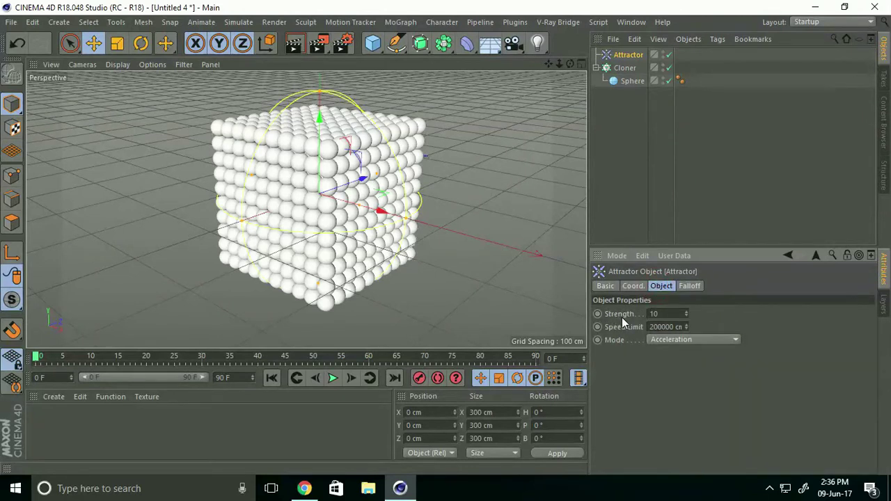
{"action": "double_click", "coordinate": [655, 314]}
{"action": "type", "text": "-50000"}
{"action": "key", "text": "Return"}
{"action": "right_click_drag", "start_coordinate": [468, 154], "coordinate": [441, 147], "text": "alt"}
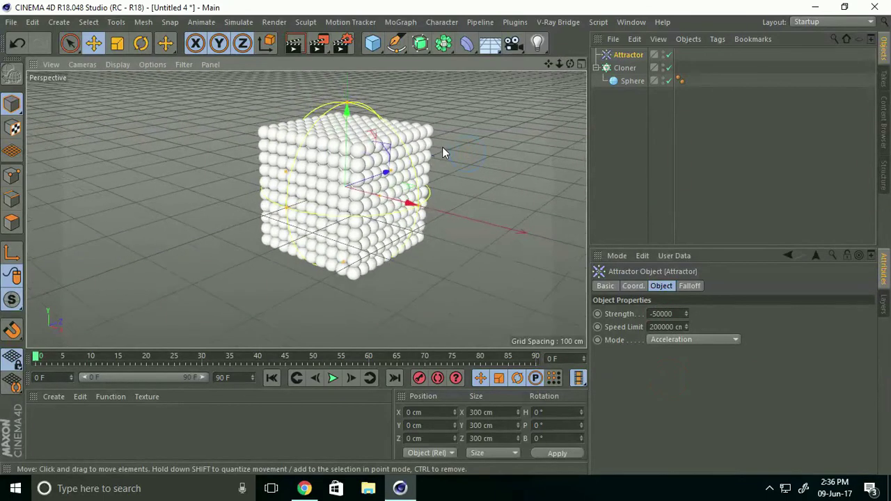
Add a Rigid Body simulation tag to the Cloner.
{"action": "left_click", "coordinate": [634, 68]}
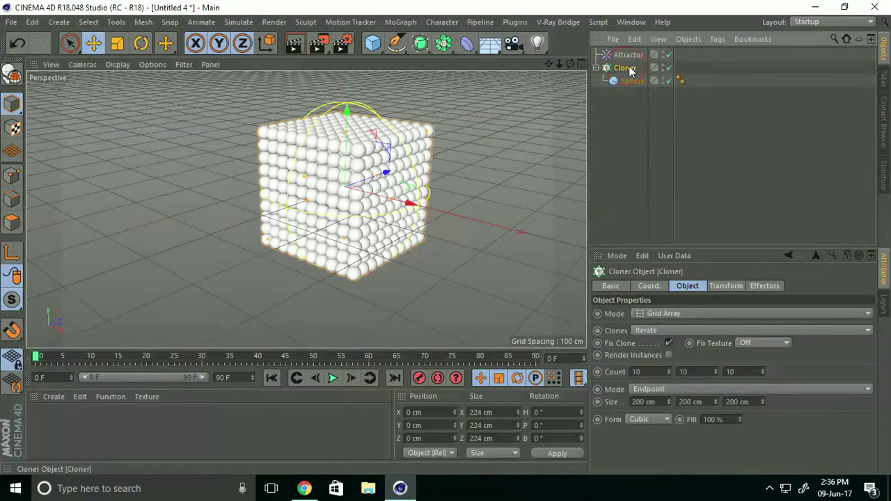
{"action": "right_click", "coordinate": [625, 71]}
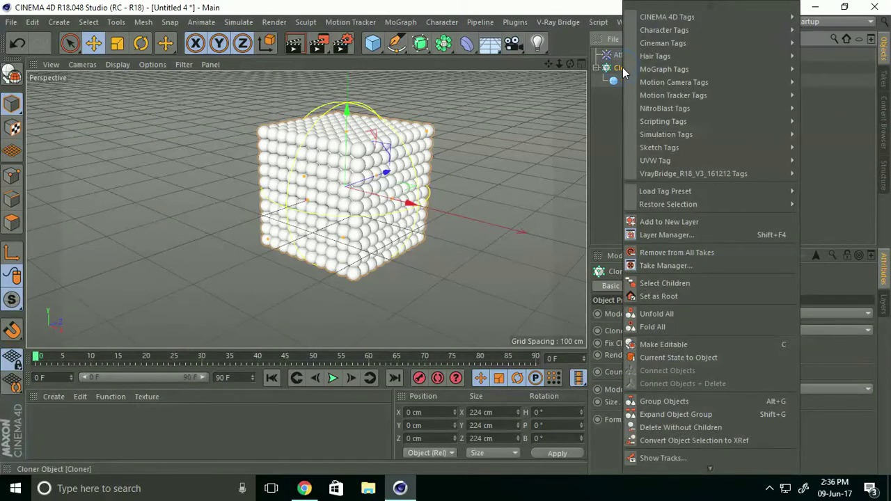
{"action": "mouse_move", "coordinate": [643, 138]}
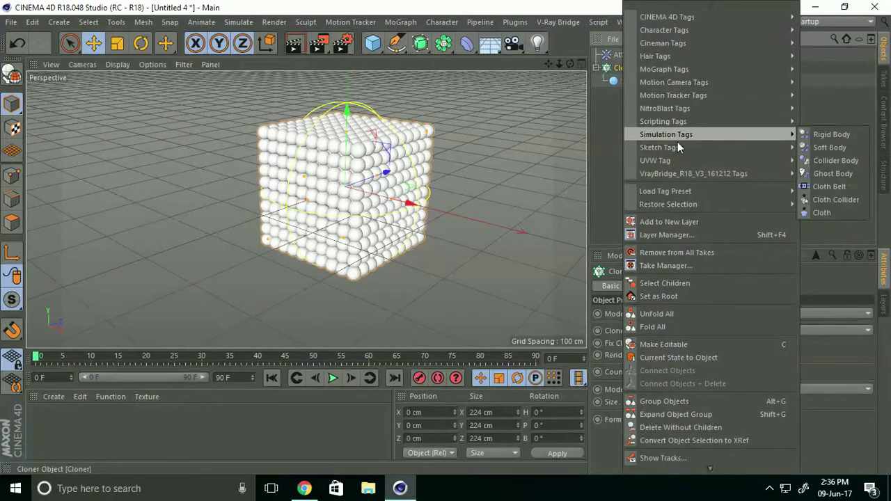
{"action": "mouse_move", "coordinate": [750, 126]}
{"action": "left_click", "coordinate": [832, 135]}
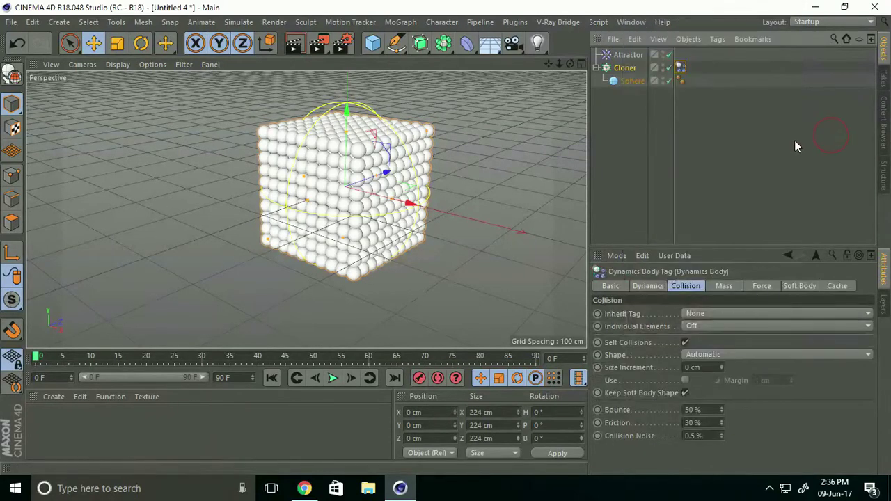
Set the tag's Inherit Tag to Apply Tag to Children and Individual Elements to All.
{"action": "left_click", "coordinate": [693, 315]}
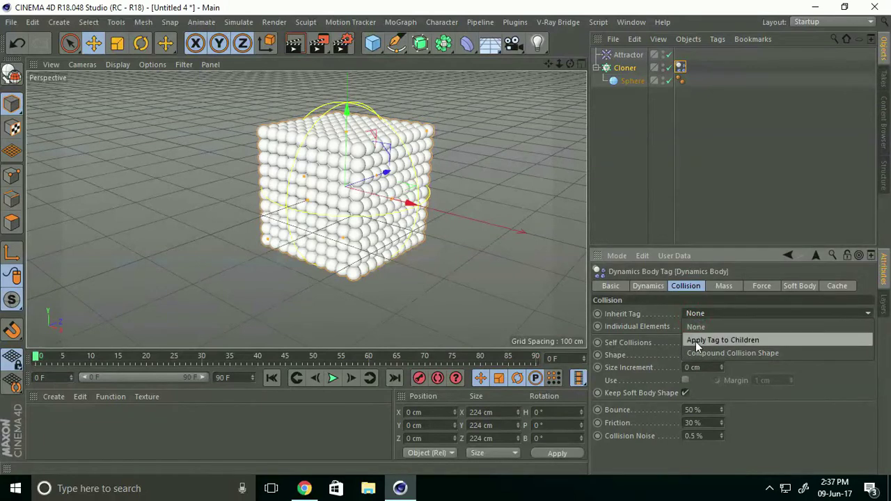
{"action": "left_click", "coordinate": [731, 340]}
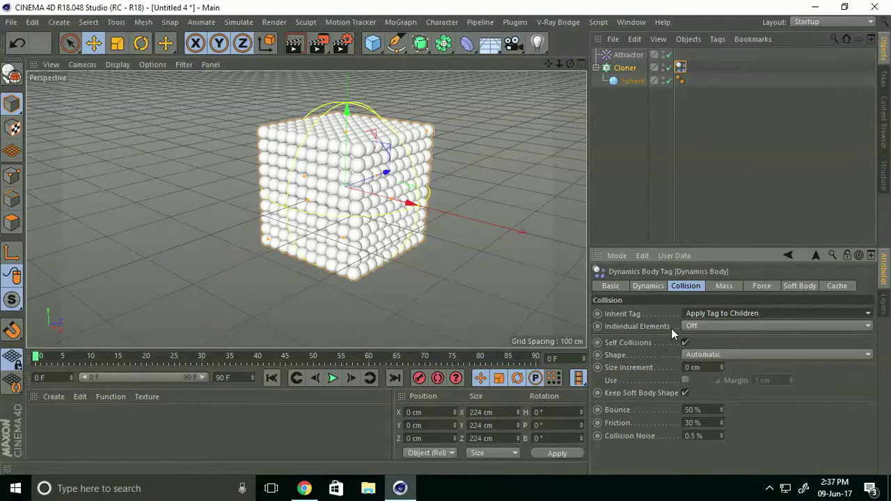
{"action": "left_click", "coordinate": [696, 326]}
{"action": "left_click", "coordinate": [700, 375]}
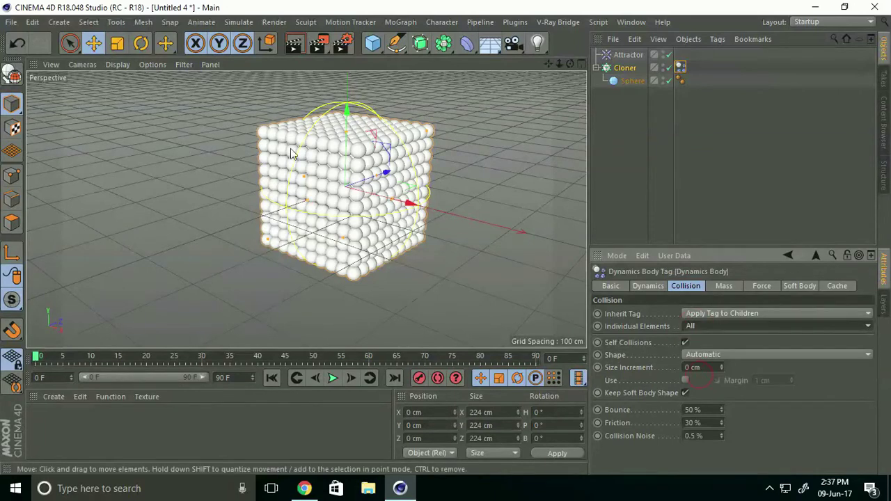
{"action": "left_click_drag", "start_coordinate": [290, 148], "coordinate": [340, 167], "text": "alt"}
{"action": "scroll", "coordinate": [350, 135], "scroll_direction": "down", "scroll_amount": 3}
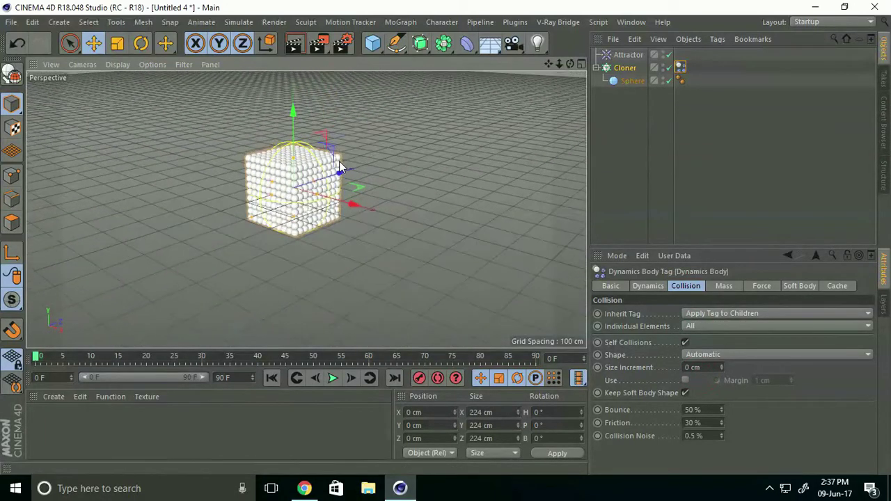
{"action": "left_click", "coordinate": [334, 378]}
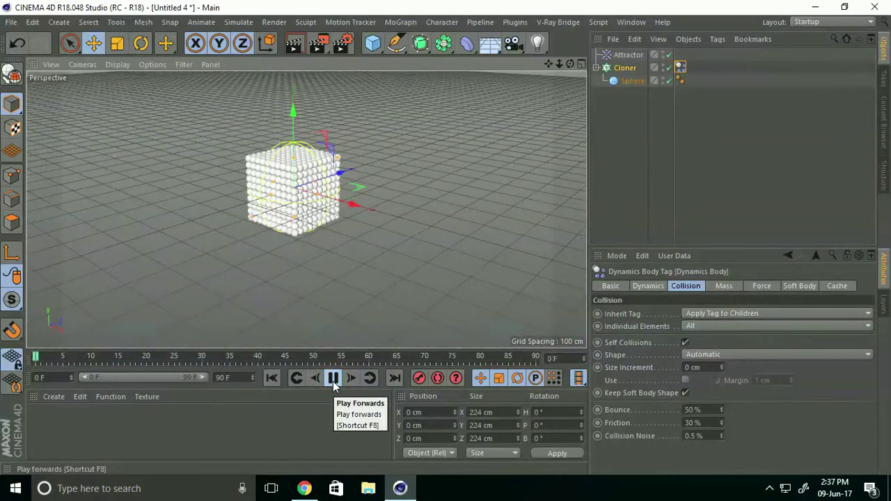
{"action": "left_click", "coordinate": [335, 378]}
{"action": "scroll", "coordinate": [299, 209], "scroll_direction": "down", "scroll_amount": 5}
{"action": "scroll", "coordinate": [300, 209], "scroll_direction": "up", "scroll_amount": 3}
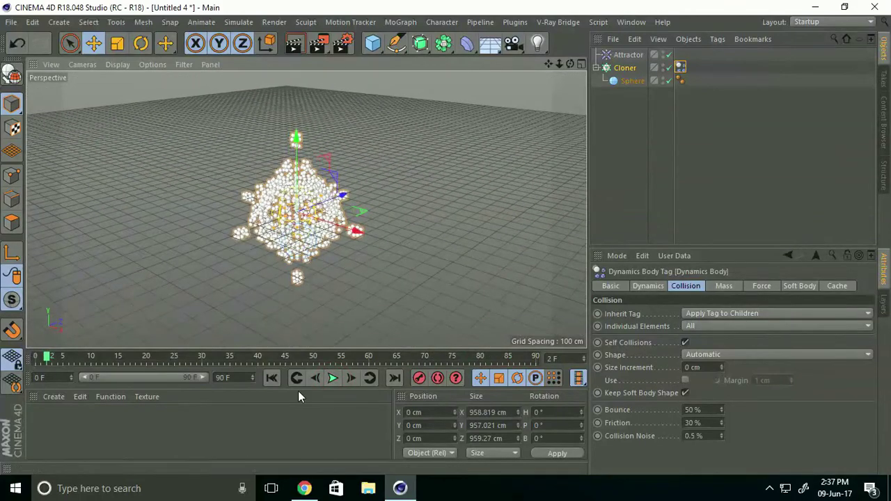
{"action": "left_click", "coordinate": [272, 378]}
{"action": "left_click", "coordinate": [335, 378]}
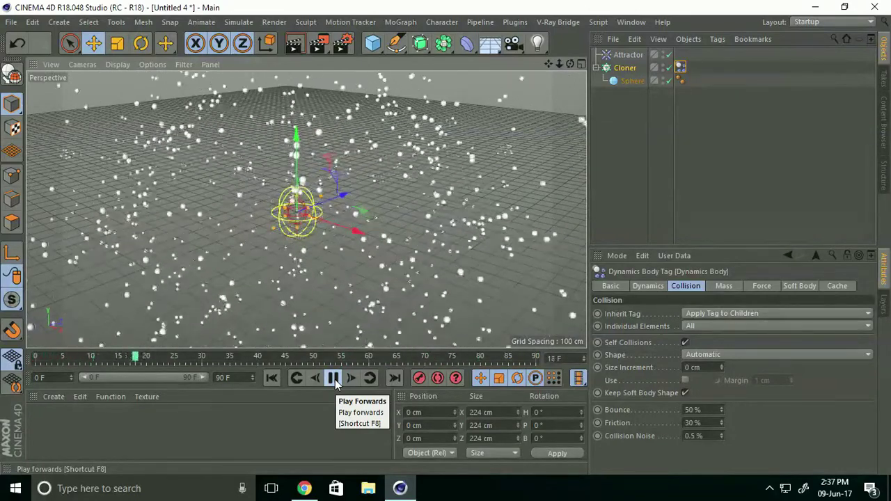
{"action": "left_click", "coordinate": [329, 381]}
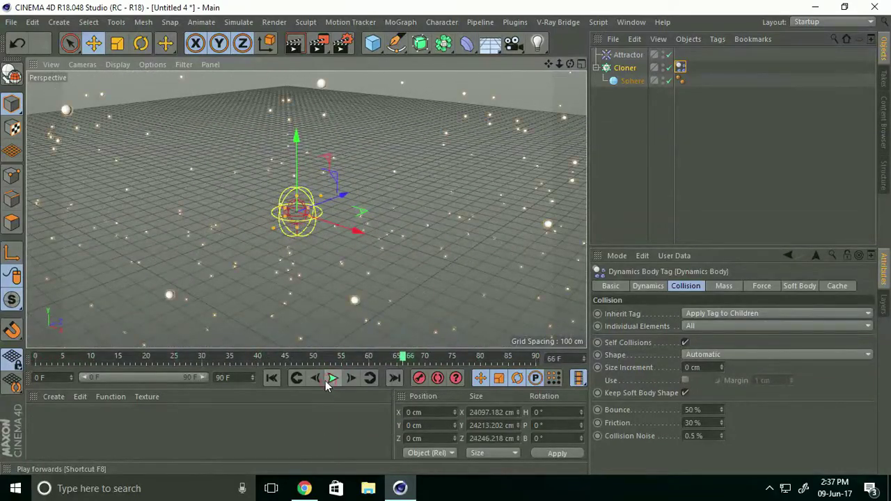
{"action": "left_click", "coordinate": [272, 378]}
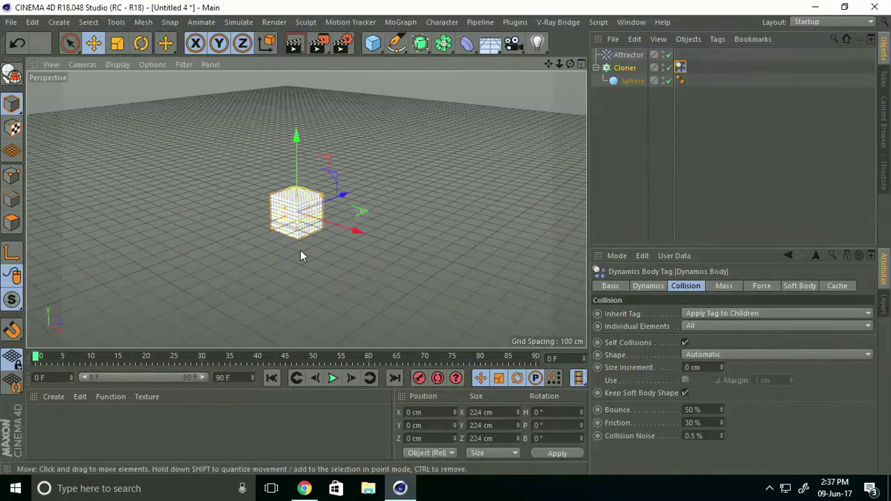
Merge 'cinema-4d-studio lights' from the Desktop's Cinema 4d studio lights & Materials folder.
{"action": "left_click", "coordinate": [11, 23]}
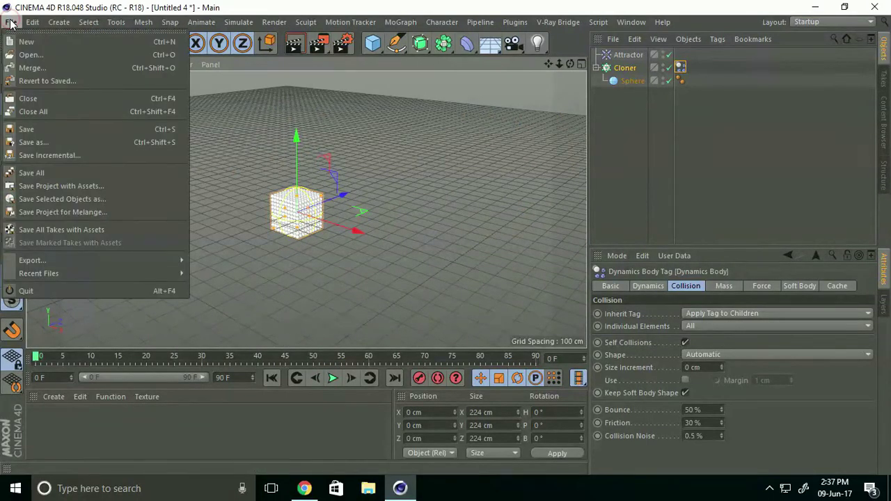
{"action": "left_click", "coordinate": [37, 69]}
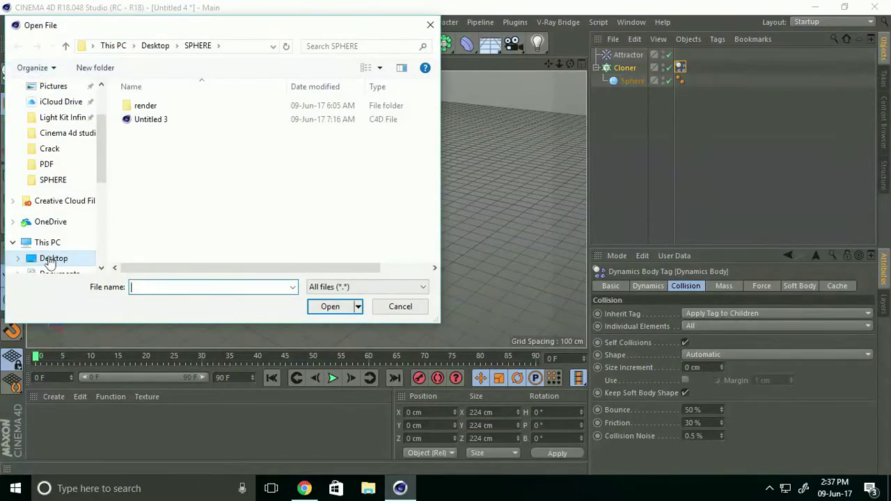
{"action": "left_click", "coordinate": [50, 259]}
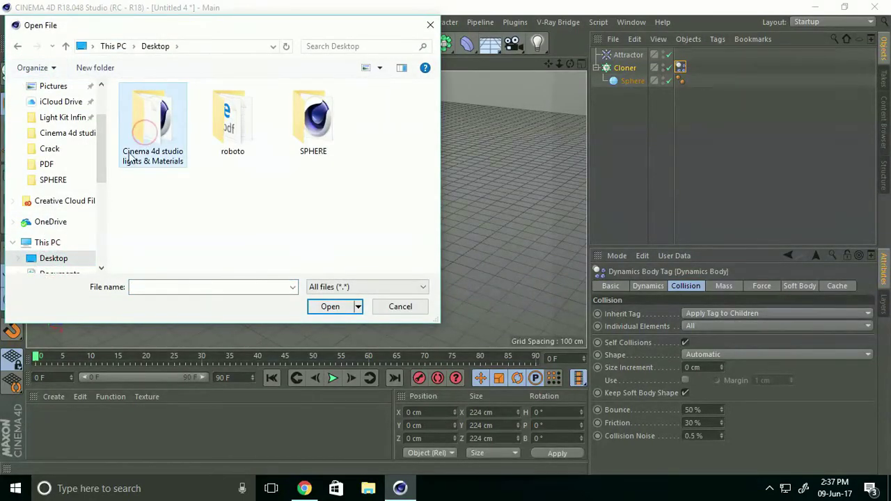
{"action": "double_click", "coordinate": [153, 144]}
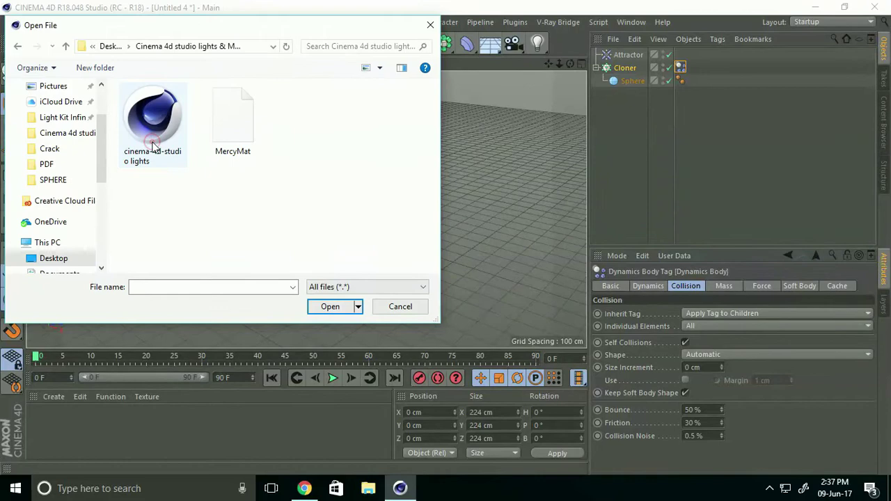
{"action": "left_click", "coordinate": [151, 127]}
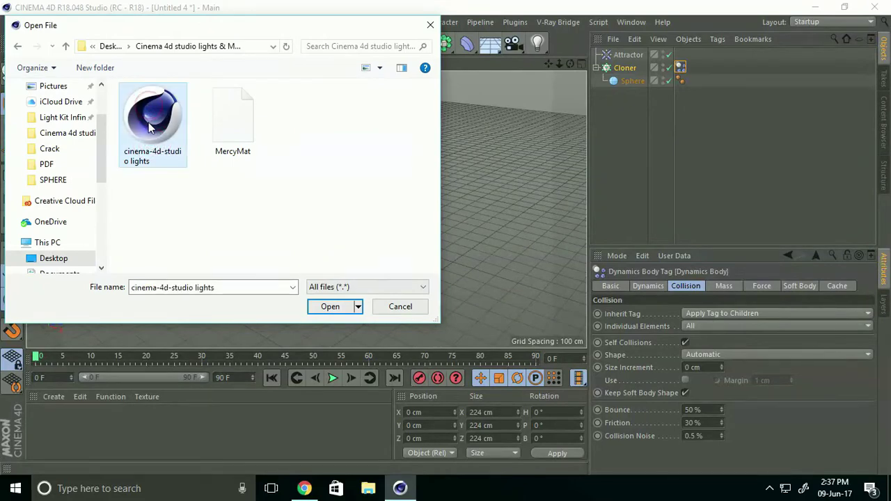
{"action": "left_click", "coordinate": [328, 307]}
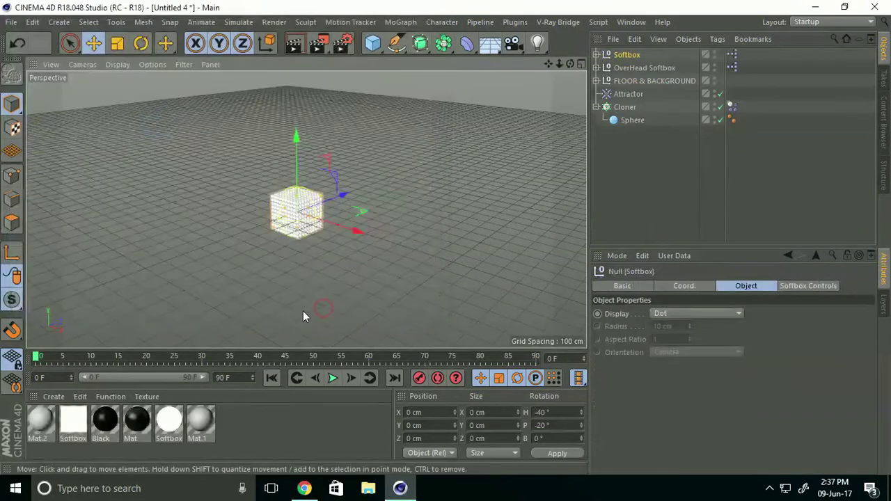
Move FLOOR & BACKGROUND down in Front view to Y -112.24 cm, just beneath the spheres.
{"action": "mouse_move", "coordinate": [307, 297]}
{"action": "left_mouse_down", "text": "alt"}
{"action": "mouse_move", "coordinate": [309, 279]}
{"action": "mouse_move", "coordinate": [309, 296]}
{"action": "left_mouse_up", "text": "alt"}
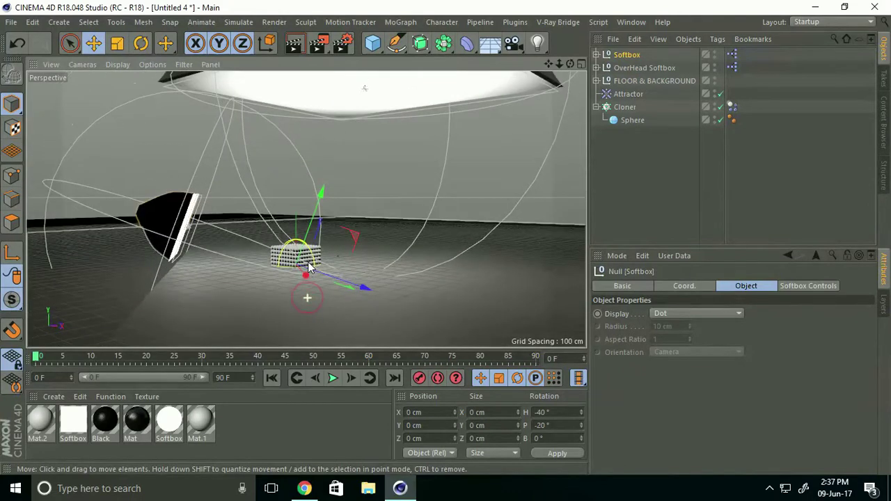
{"action": "left_click", "coordinate": [642, 81]}
{"action": "middle_click", "coordinate": [374, 144]}
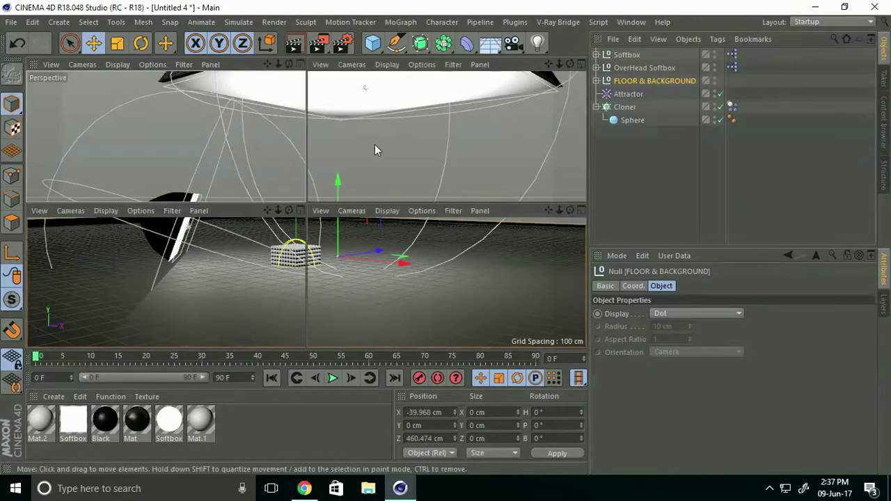
{"action": "middle_click", "coordinate": [374, 278]}
{"action": "left_click_drag", "start_coordinate": [287, 136], "coordinate": [266, 257]}
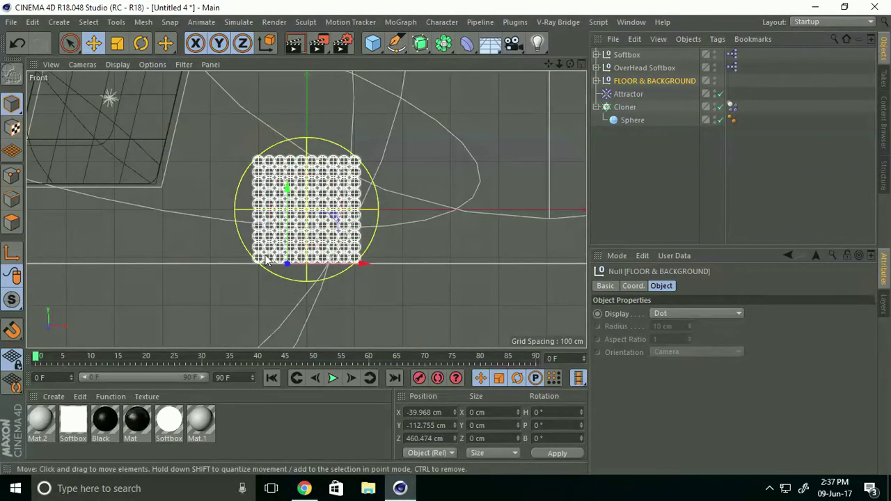
{"action": "scroll", "coordinate": [266, 259], "scroll_direction": "up", "scroll_amount": 10}
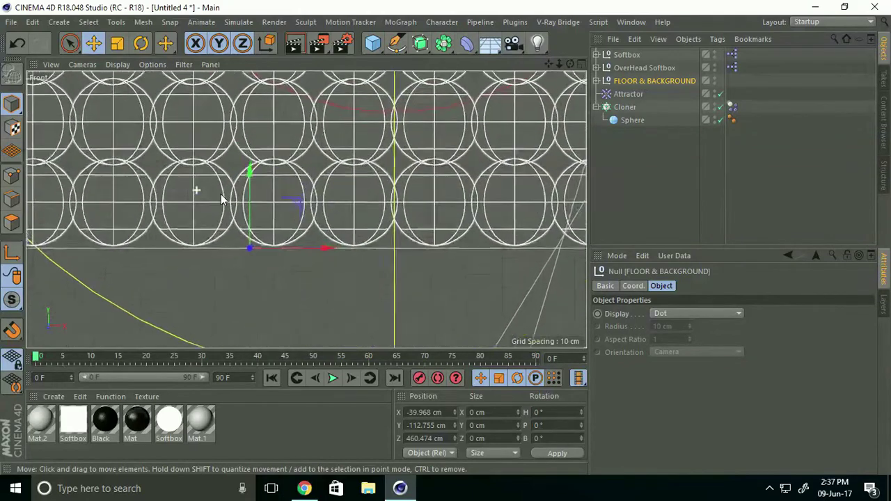
{"action": "scroll", "coordinate": [285, 195], "scroll_direction": "up", "scroll_amount": 5}
{"action": "left_click_drag", "start_coordinate": [321, 253], "coordinate": [326, 244]}
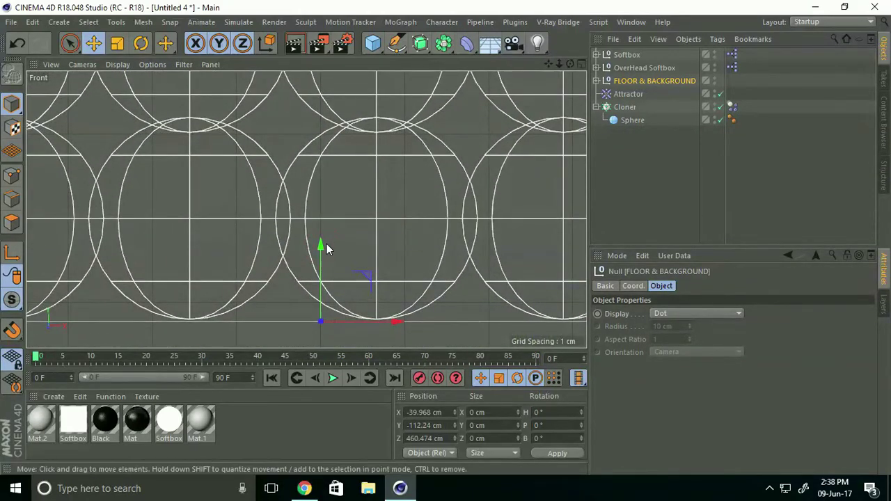
{"action": "middle_click", "coordinate": [327, 244]}
{"action": "middle_click", "coordinate": [195, 167]}
{"action": "mouse_move", "coordinate": [195, 167]}
{"action": "left_mouse_down", "text": "alt"}
{"action": "mouse_move", "coordinate": [313, 321]}
{"action": "mouse_move", "coordinate": [339, 311]}
{"action": "left_mouse_up", "text": "alt"}
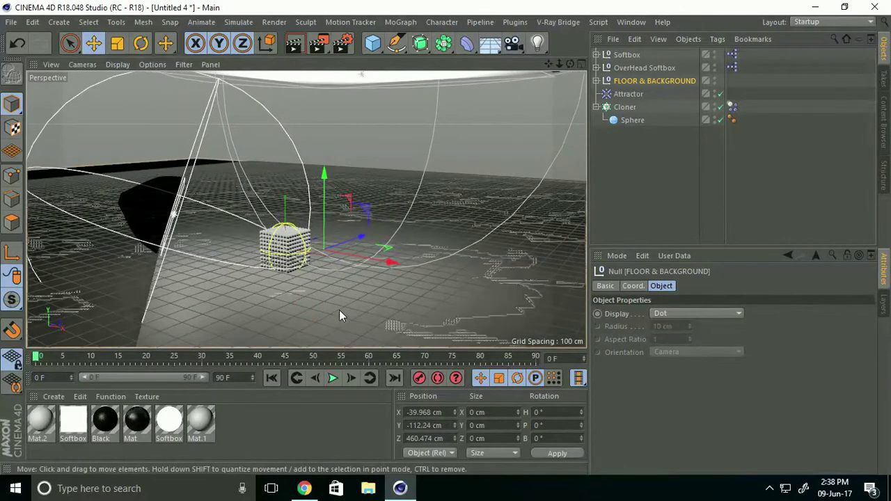
Add a Collider Body tag to the Plane inside FLOOR & BACKGROUND so the floor catches the spheres.
{"action": "left_click", "coordinate": [597, 81]}
{"action": "left_click", "coordinate": [639, 97]}
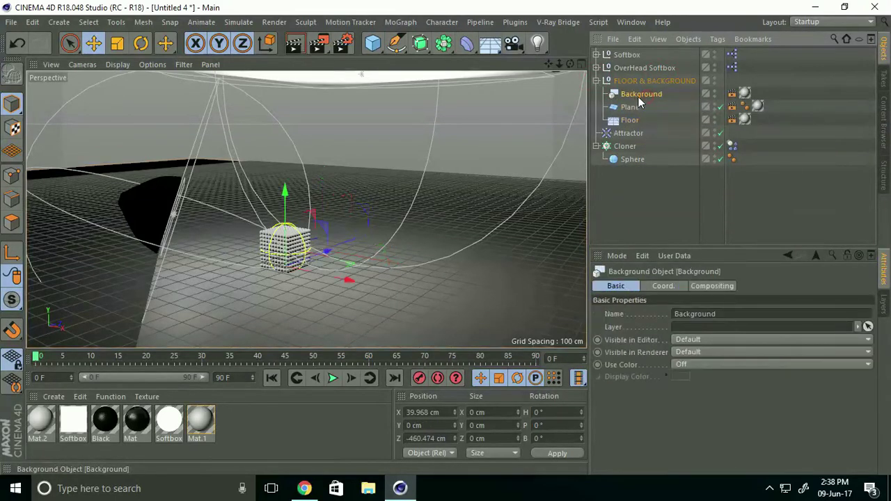
{"action": "left_click", "coordinate": [630, 107]}
{"action": "left_click", "coordinate": [630, 122]}
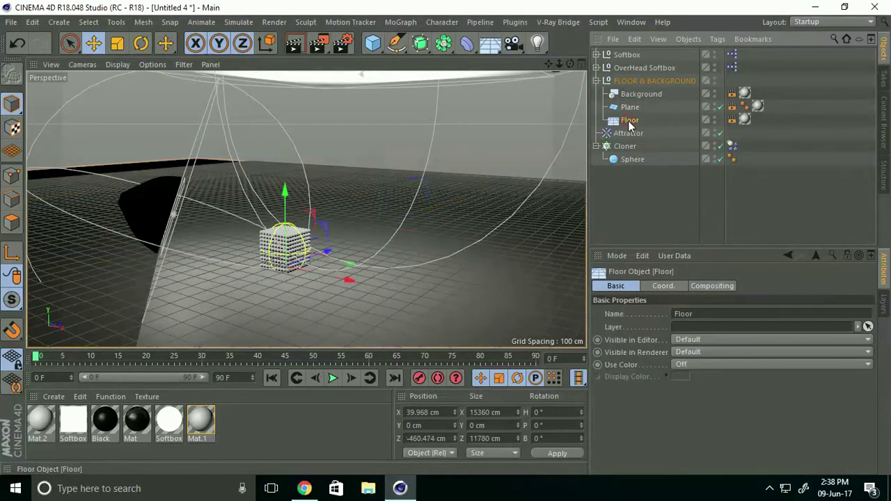
{"action": "left_click", "coordinate": [630, 108]}
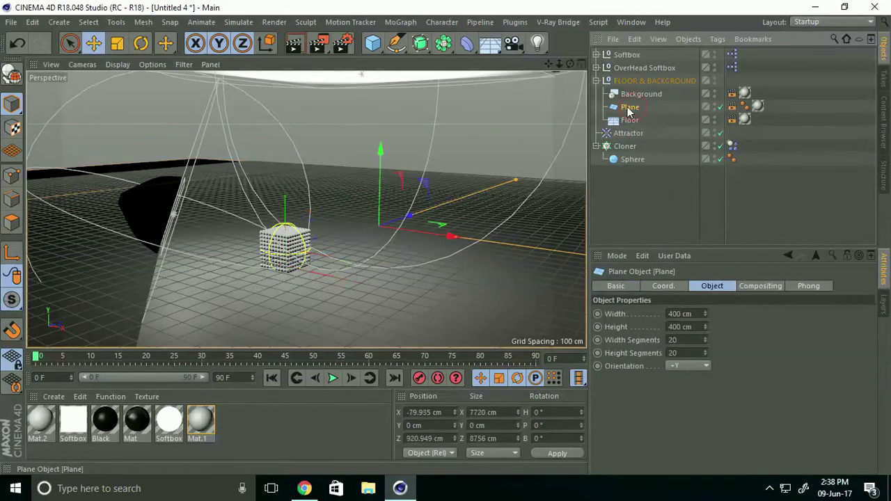
{"action": "right_click", "coordinate": [629, 109]}
{"action": "mouse_move", "coordinate": [657, 133]}
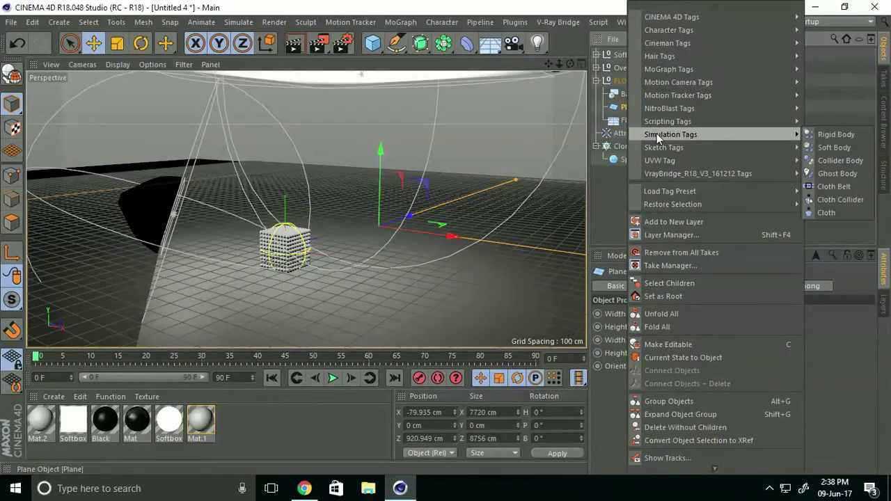
{"action": "left_click", "coordinate": [845, 161]}
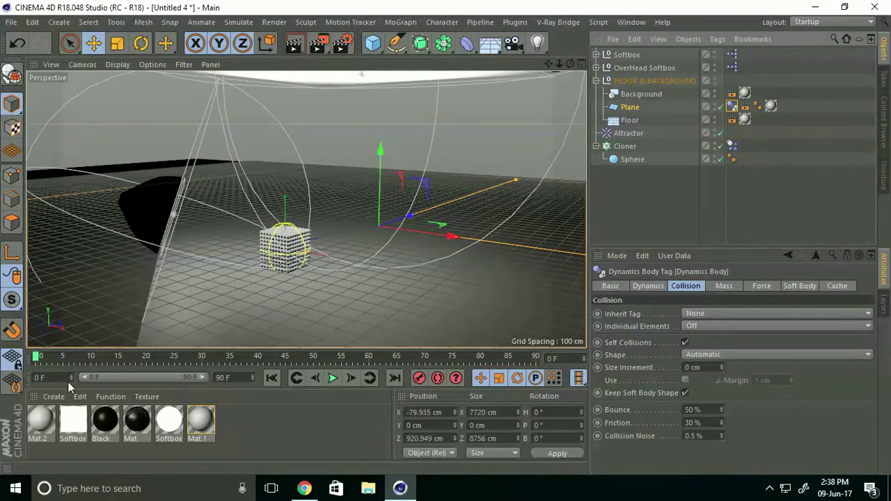
Load the MercyMat material library and apply a red MercyMP material to the Sphere.
{"action": "left_click", "coordinate": [51, 396]}
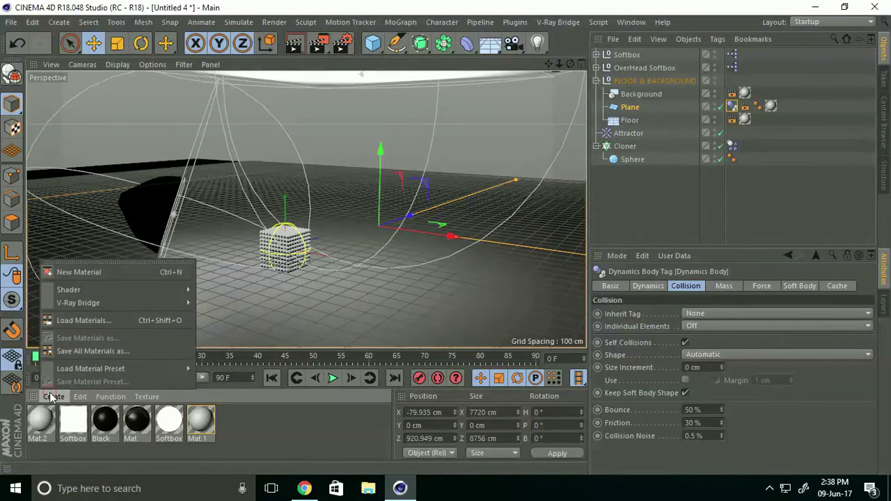
{"action": "left_click", "coordinate": [70, 321]}
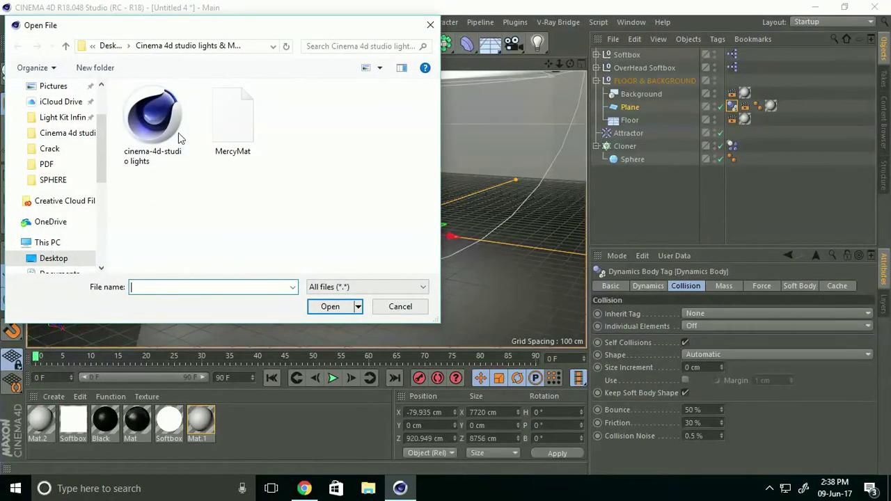
{"action": "left_click", "coordinate": [216, 106]}
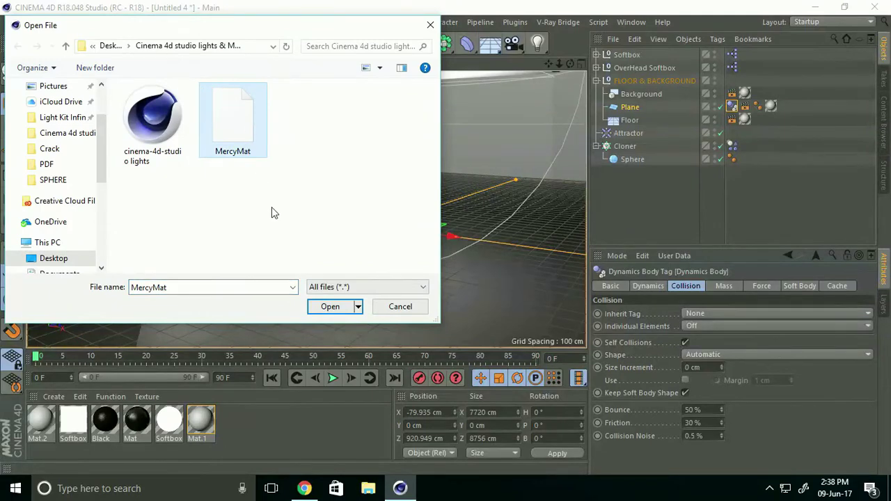
{"action": "left_click", "coordinate": [325, 306]}
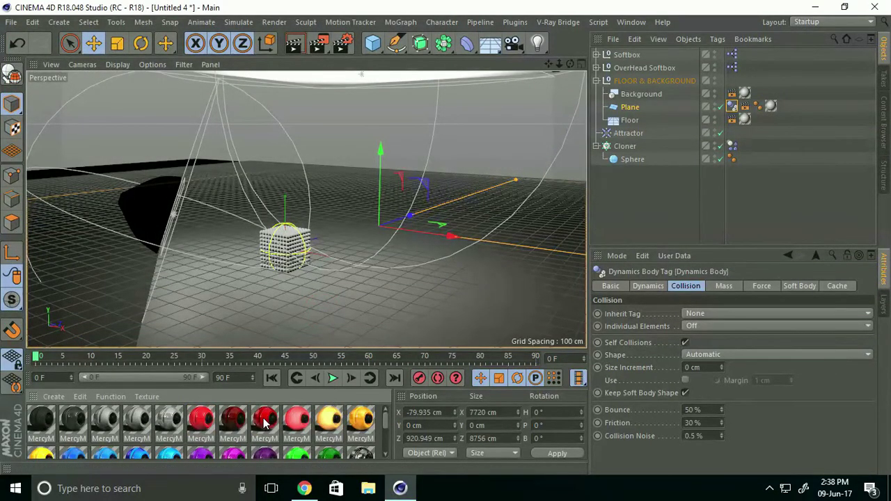
{"action": "left_click_drag", "start_coordinate": [266, 423], "coordinate": [654, 161]}
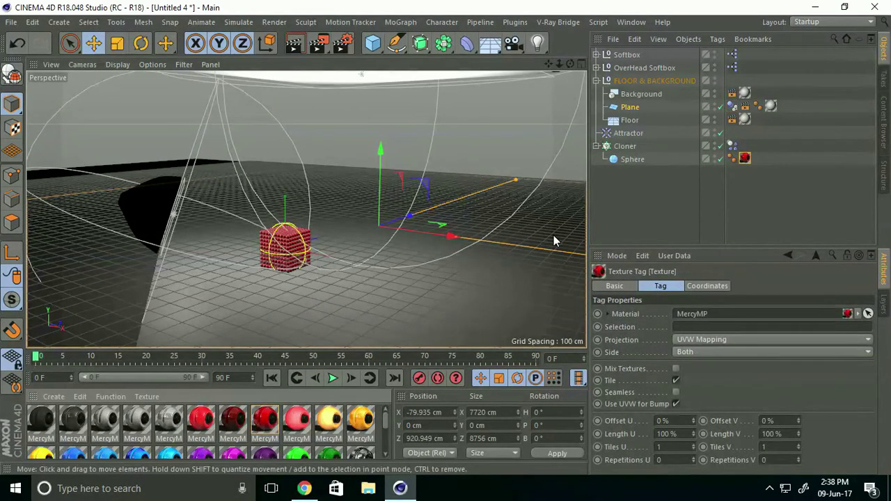
{"action": "left_click_drag", "start_coordinate": [397, 257], "coordinate": [298, 249], "text": "alt"}
Shift the Softbox left, and move the OverHead Softbox left and up to Y 1375.898 cm.
{"action": "left_click", "coordinate": [626, 54]}
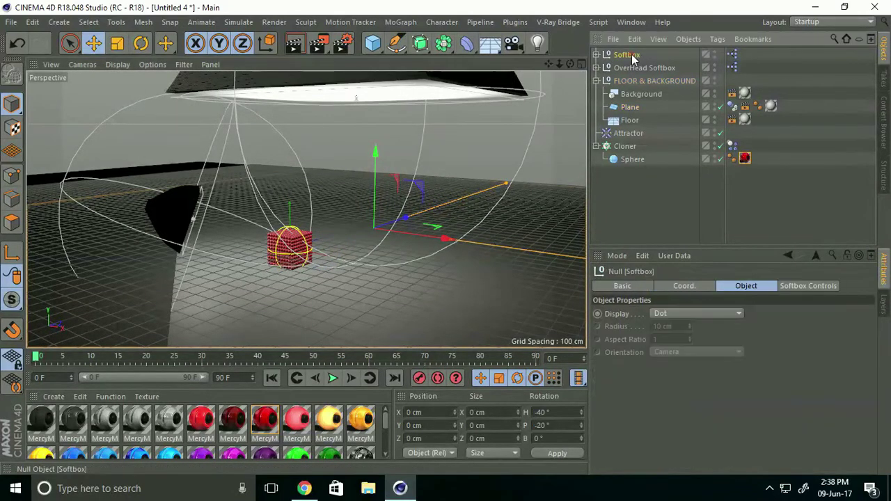
{"action": "left_click_drag", "start_coordinate": [356, 268], "coordinate": [225, 213]}
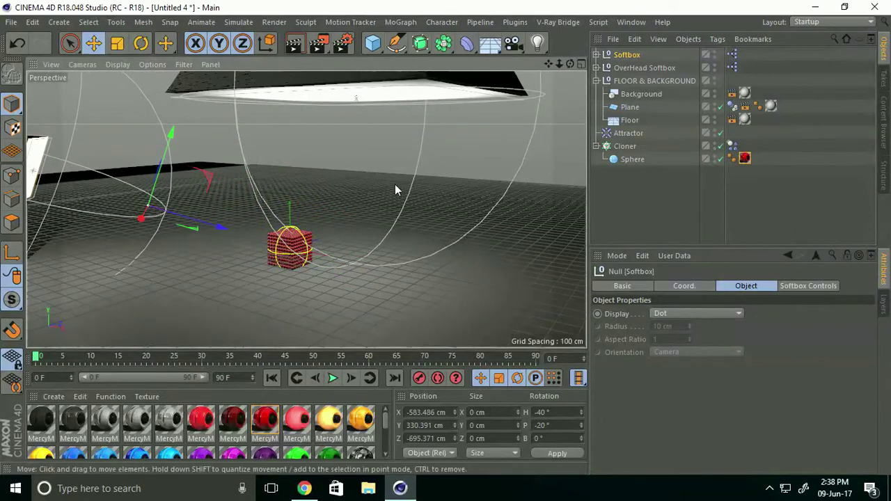
{"action": "left_click", "coordinate": [630, 68]}
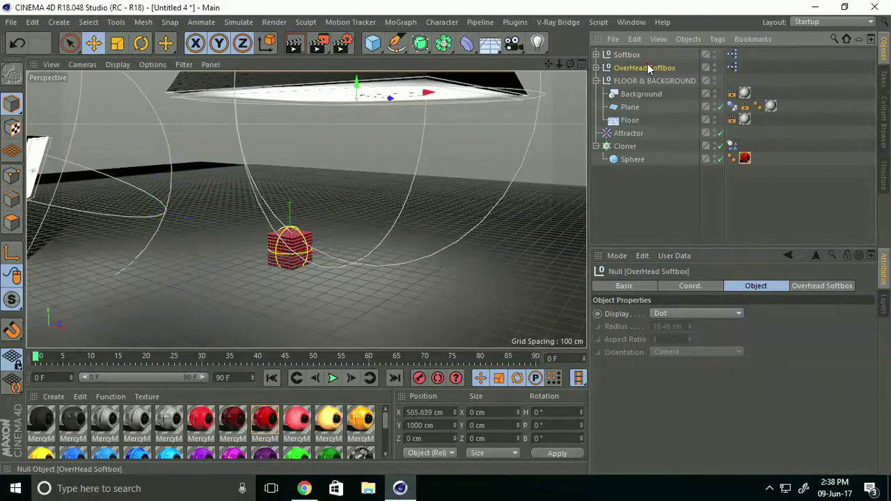
{"action": "left_click_drag", "start_coordinate": [422, 93], "coordinate": [368, 105]}
{"action": "left_click_drag", "start_coordinate": [304, 85], "coordinate": [445, 238]}
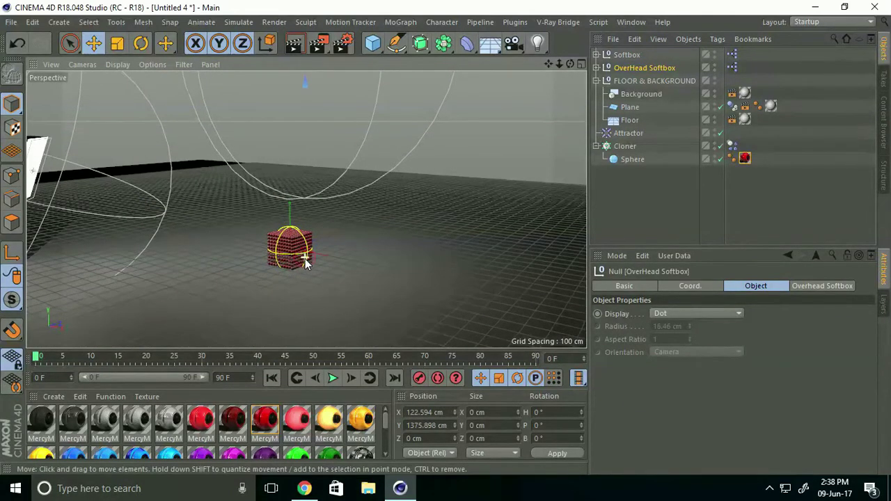
Preview the explosion, change the end frame from 90 F to 200 F, and replay it.
{"action": "left_click", "coordinate": [333, 378]}
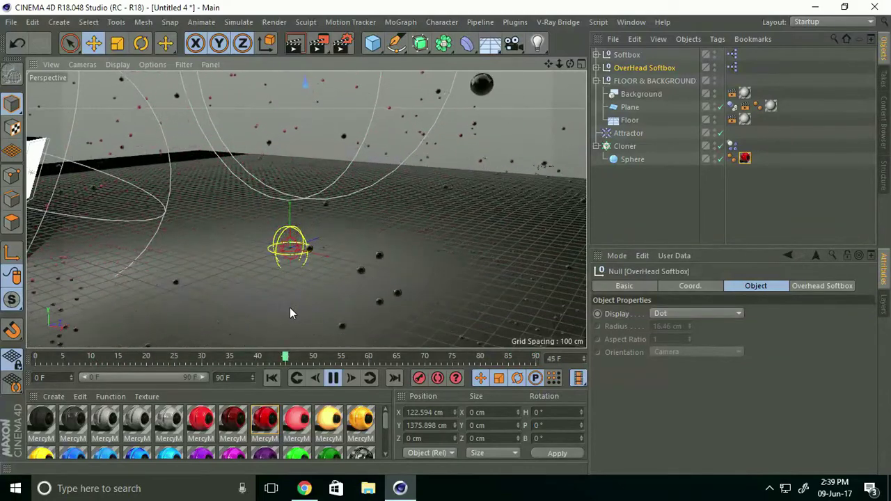
{"action": "left_click", "coordinate": [333, 377]}
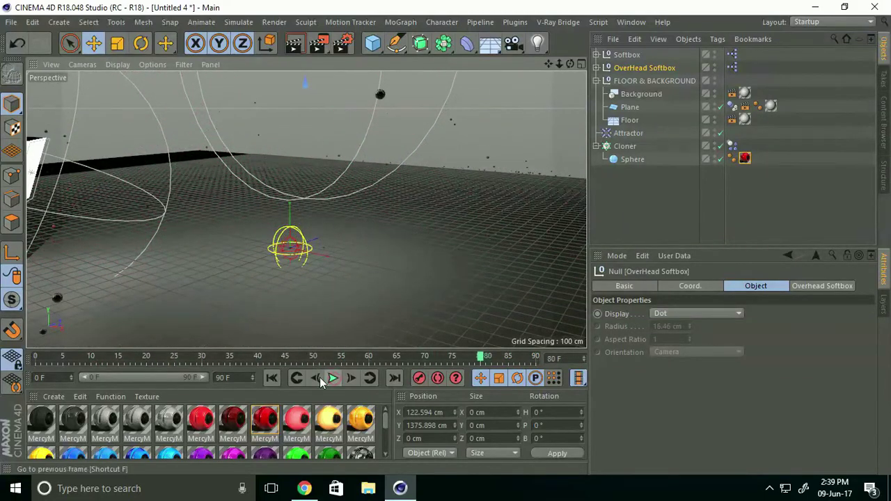
{"action": "left_click_drag", "start_coordinate": [244, 376], "coordinate": [210, 385]}
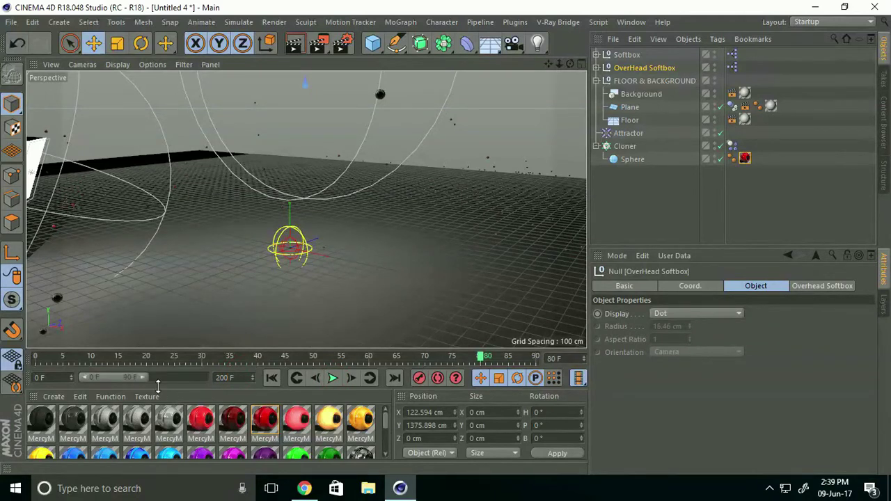
{"action": "left_click", "coordinate": [143, 376]}
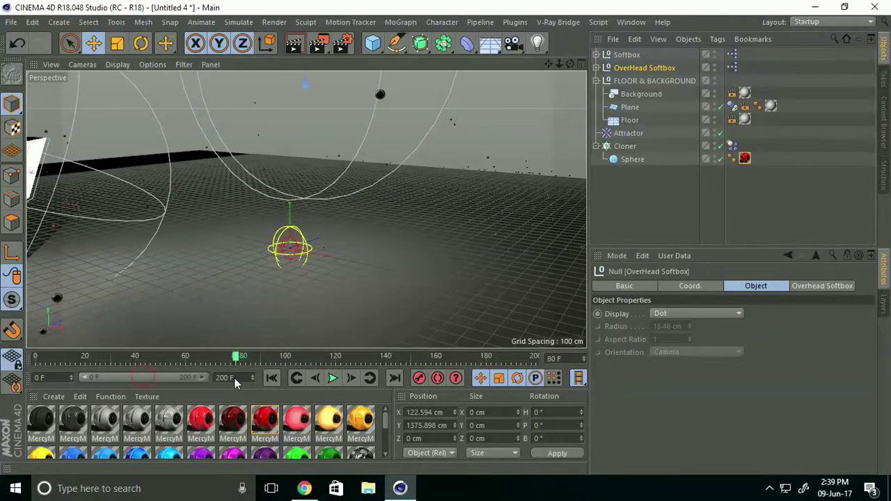
{"action": "left_click", "coordinate": [332, 378]}
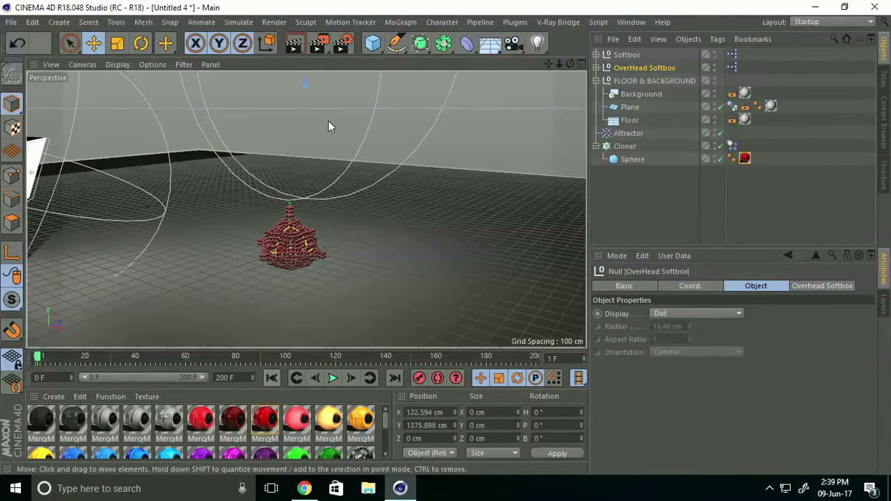
Add Global Illumination and Ambient Occlusion effects in Render Settings.
{"action": "left_click", "coordinate": [342, 43]}
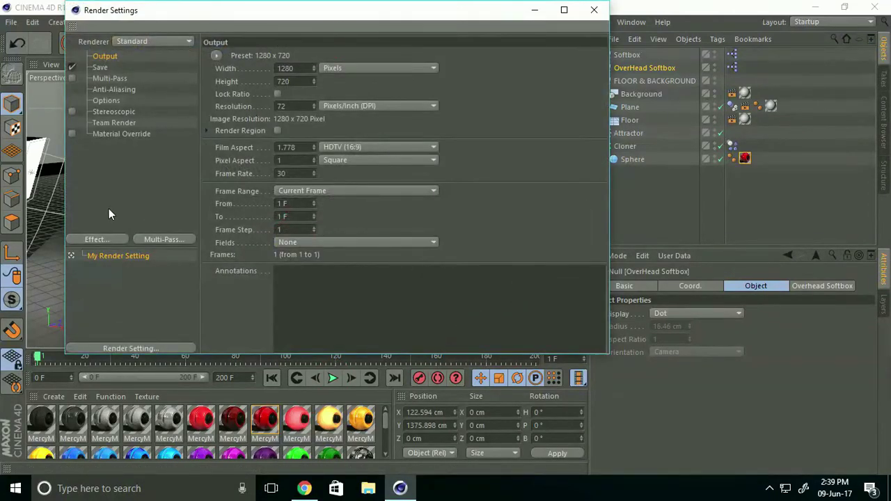
{"action": "left_click", "coordinate": [95, 240]}
{"action": "left_click", "coordinate": [147, 259]}
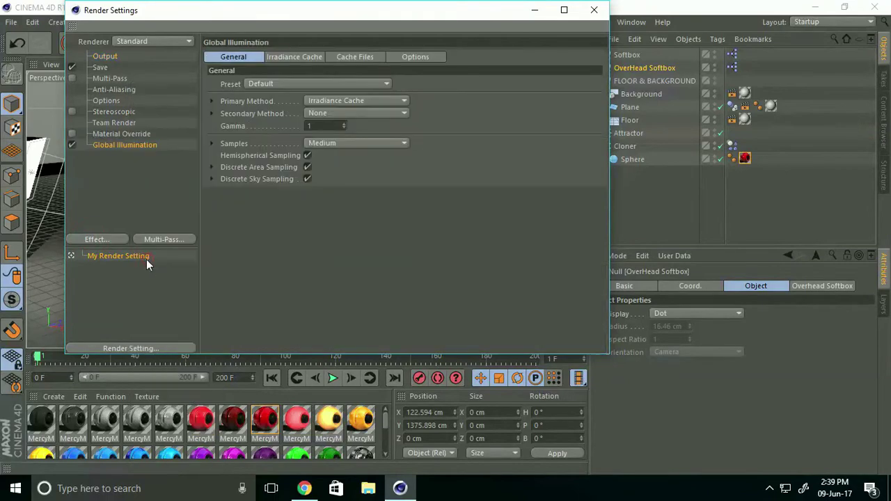
{"action": "left_click", "coordinate": [95, 239]}
{"action": "left_click", "coordinate": [162, 186]}
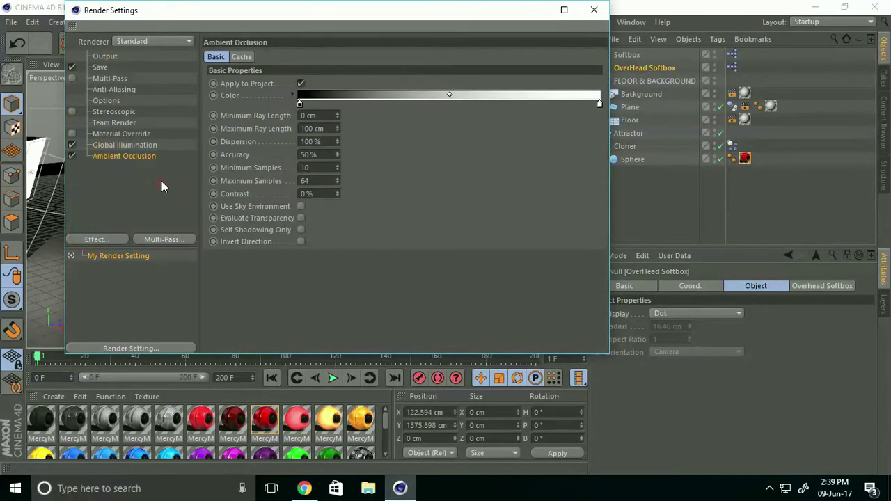
Set anti-aliasing to Best with a 1x1 maximum level.
{"action": "left_click", "coordinate": [121, 89]}
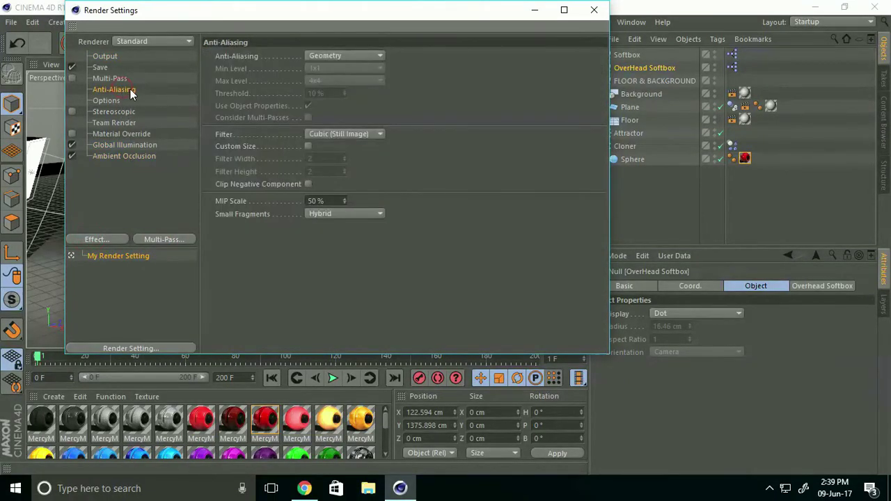
{"action": "left_click", "coordinate": [322, 56]}
{"action": "left_click", "coordinate": [322, 94]}
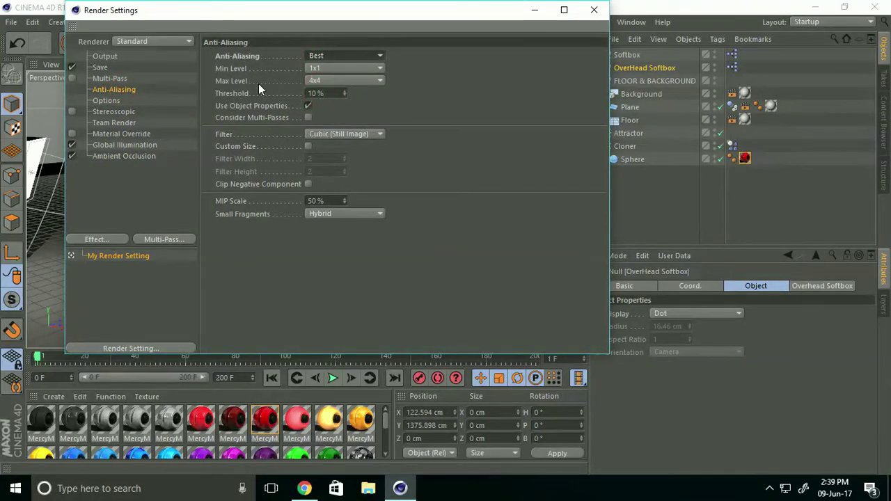
{"action": "left_click", "coordinate": [309, 84]}
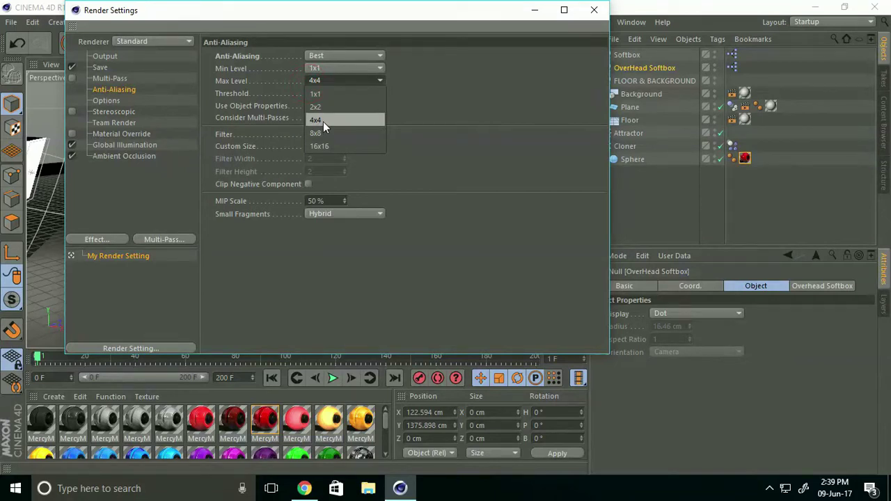
{"action": "left_click", "coordinate": [323, 95]}
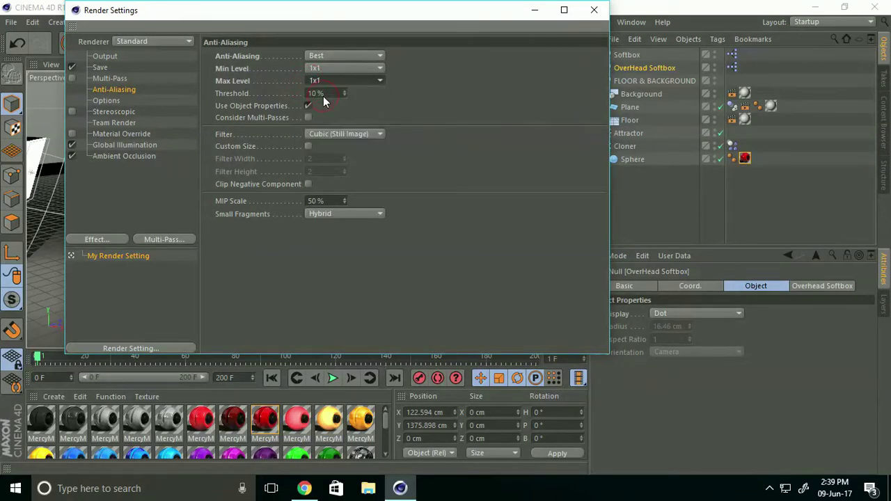
{"action": "left_click", "coordinate": [108, 57]}
Set the frame range to All Frames (0 to 200) and the save format to JPEG.
{"action": "left_click", "coordinate": [314, 192]}
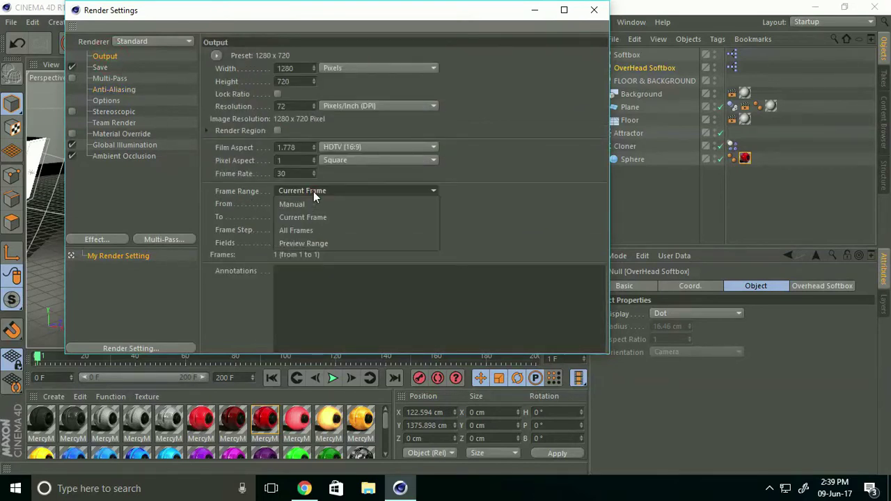
{"action": "left_click", "coordinate": [321, 232]}
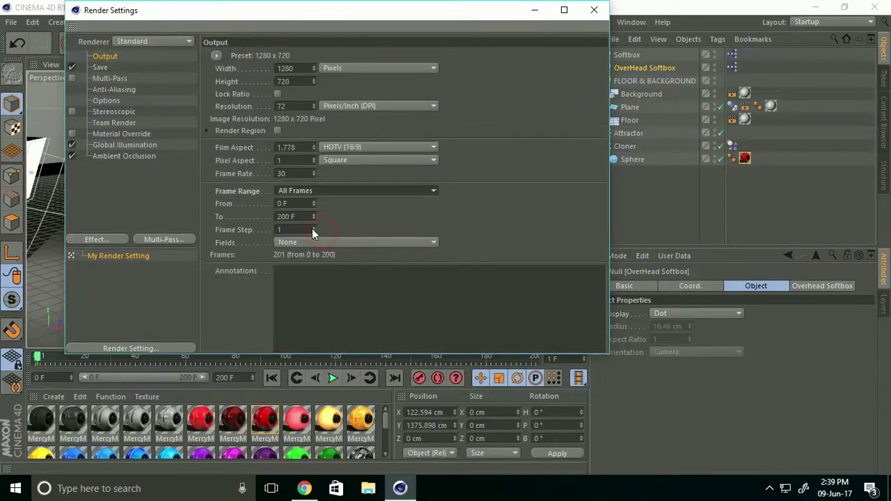
{"action": "left_click", "coordinate": [100, 68]}
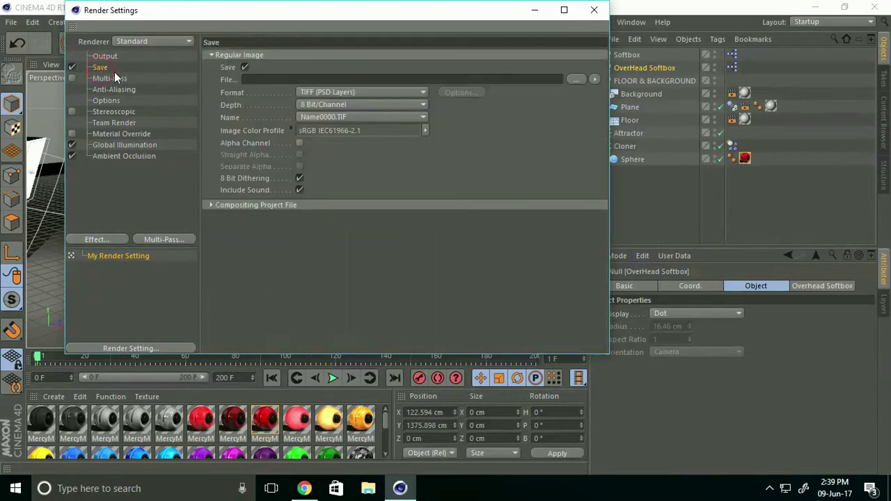
{"action": "left_click", "coordinate": [344, 94]}
{"action": "left_click", "coordinate": [333, 158]}
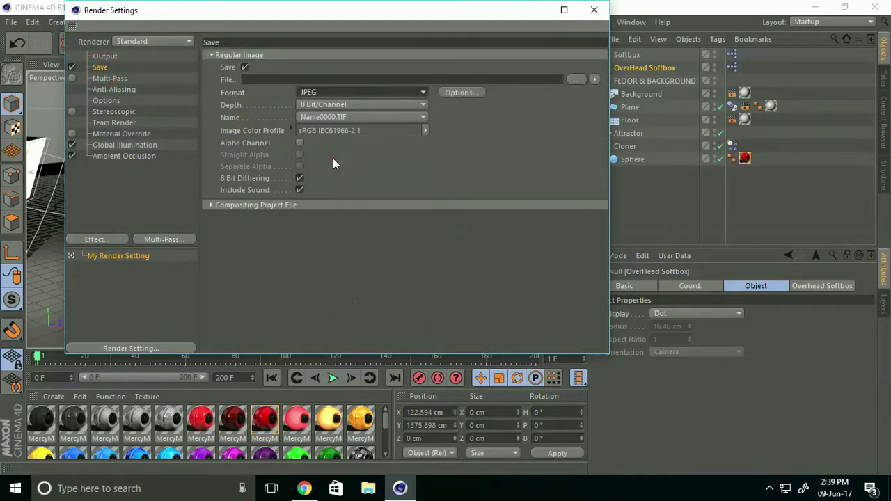
{"action": "left_click", "coordinate": [581, 79]}
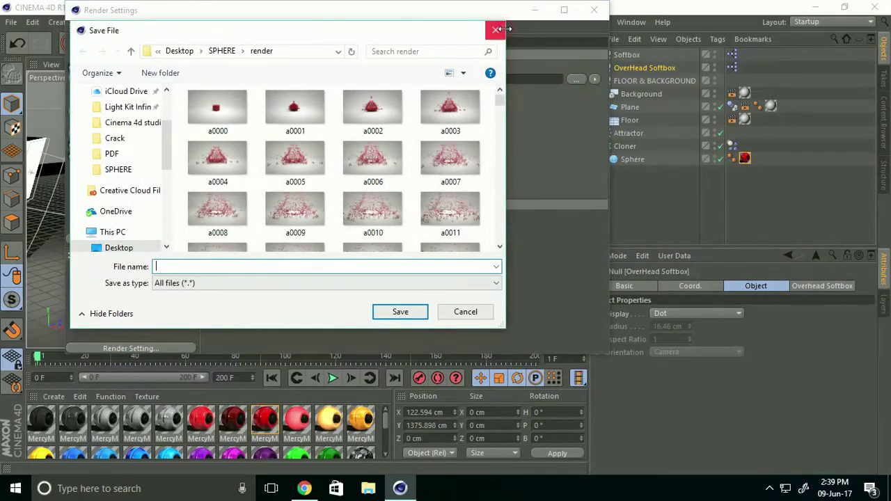
{"action": "left_click", "coordinate": [498, 29]}
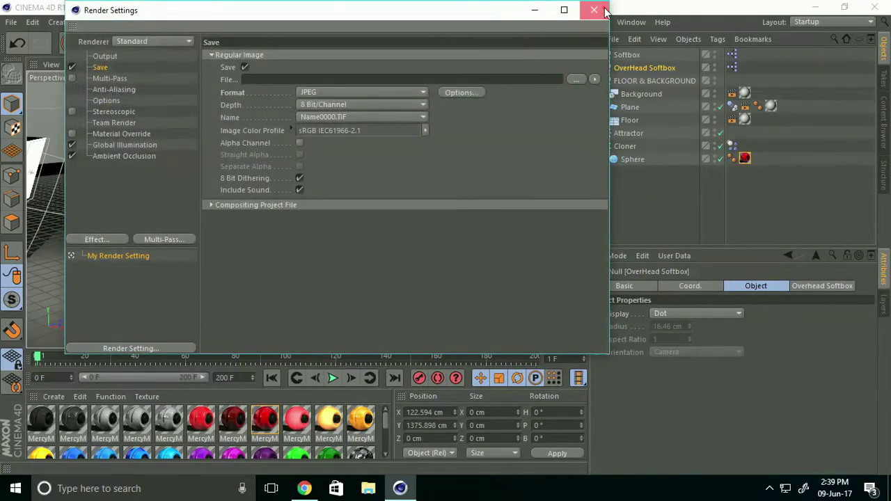